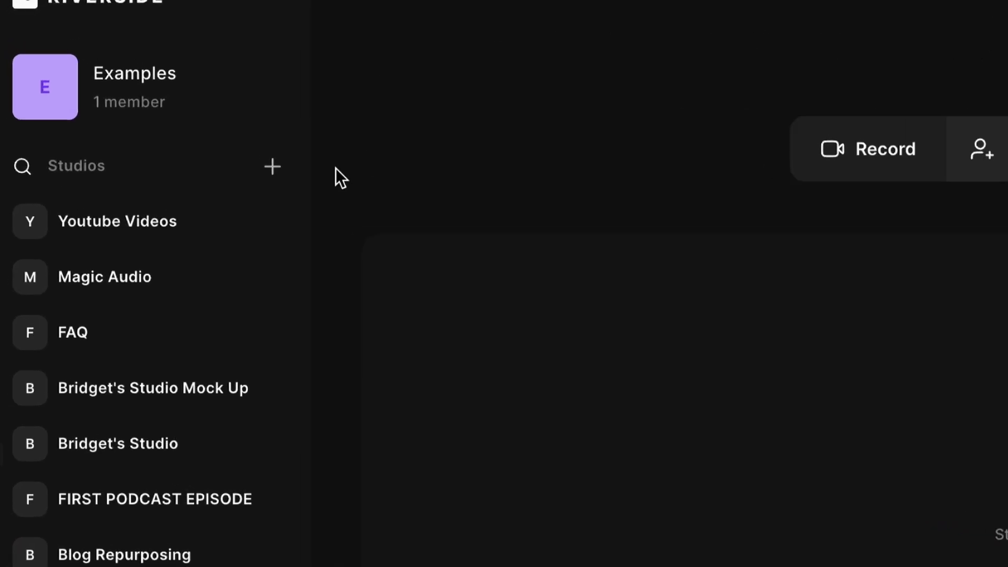
# Step: Create the Talking Head Videos studio, then open recording C0196 from its project in the editor
pyautogui.click(276, 168)
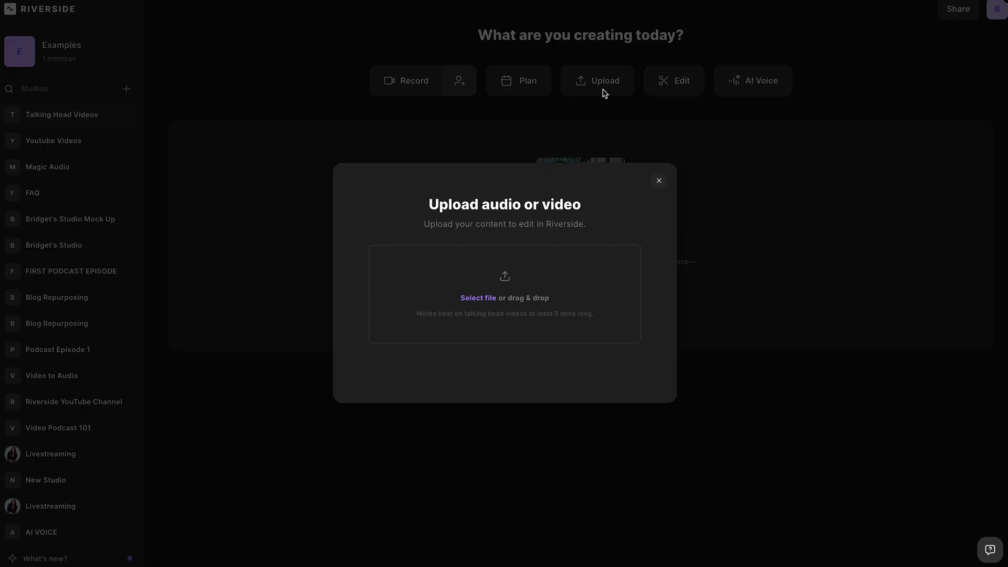
pyautogui.click(657, 180)
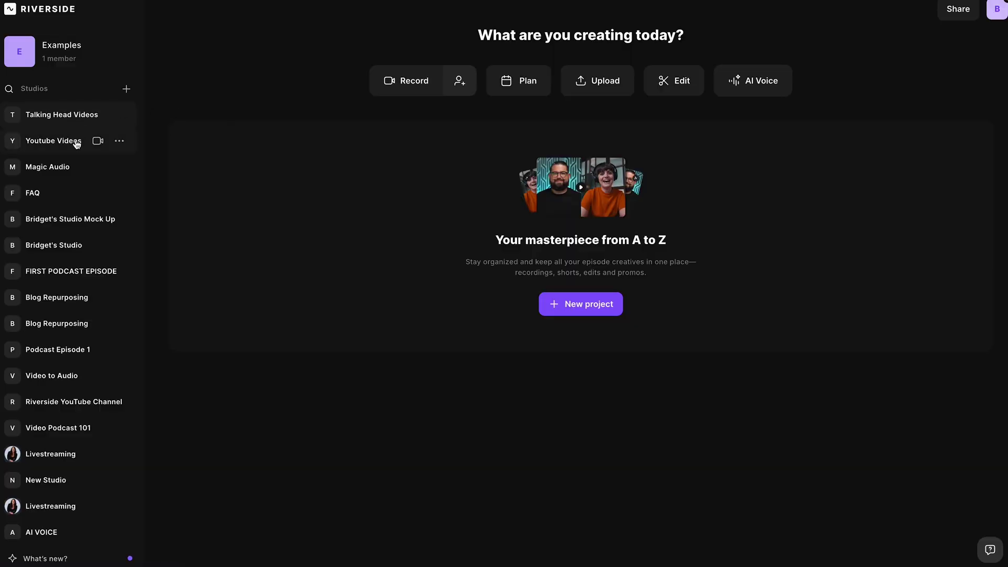
pyautogui.click(76, 141)
pyautogui.click(414, 168)
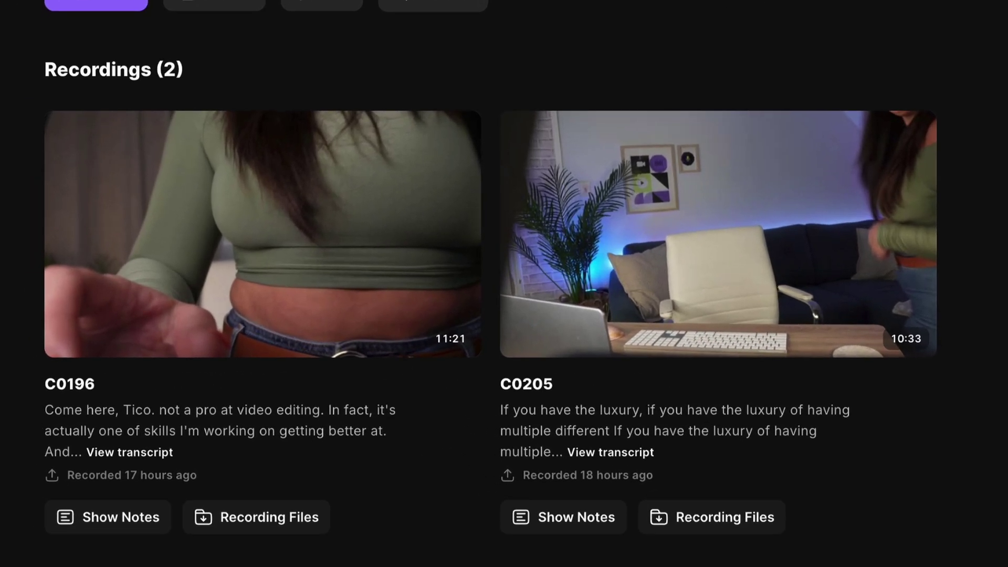
pyautogui.moveTo(299, 173)
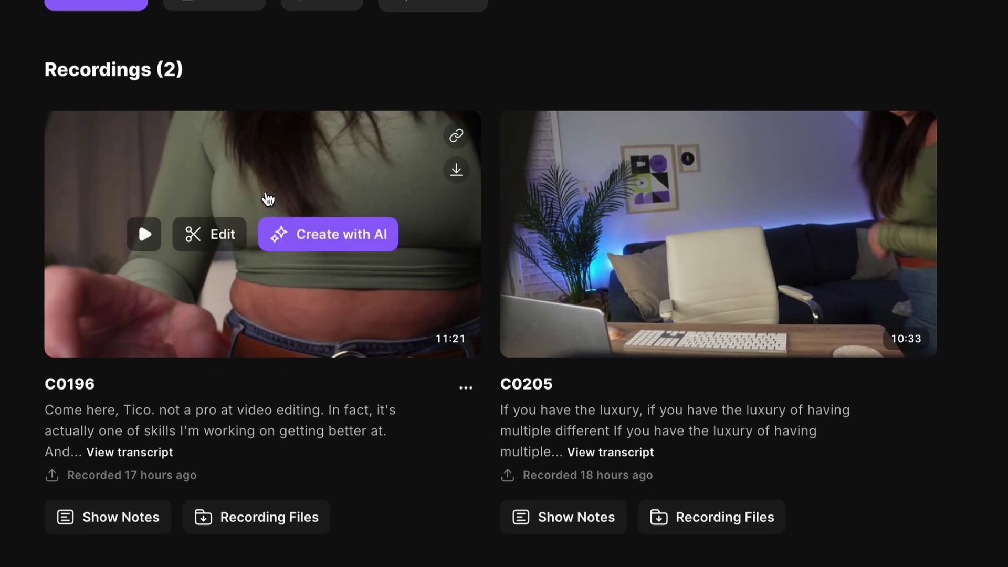
pyautogui.click(215, 234)
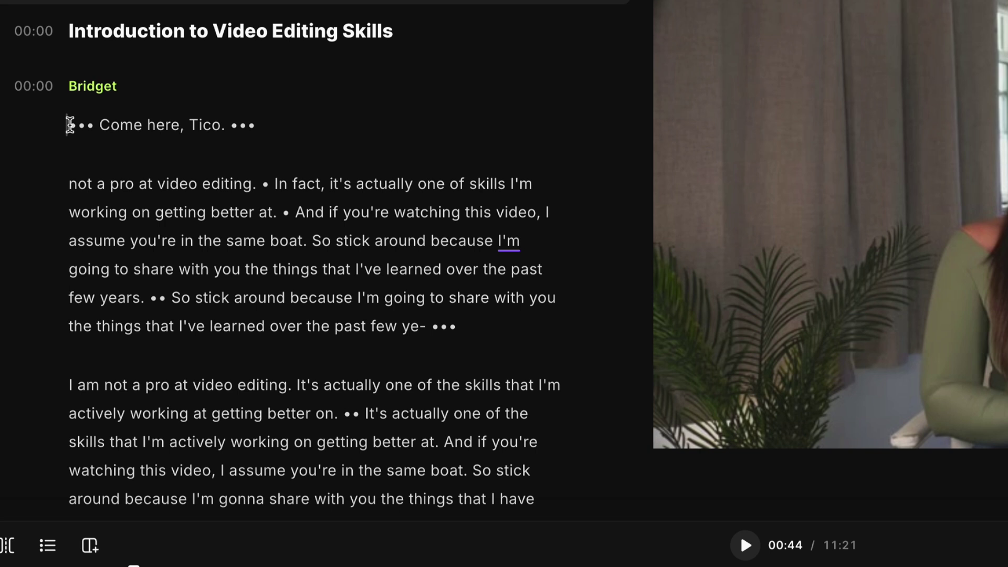
# Step: Delete the 'Come here, Tico' line and the repeated intro paragraphs from the C0196 transcript
pyautogui.moveTo(68, 125); pyautogui.dragTo(290, 141)
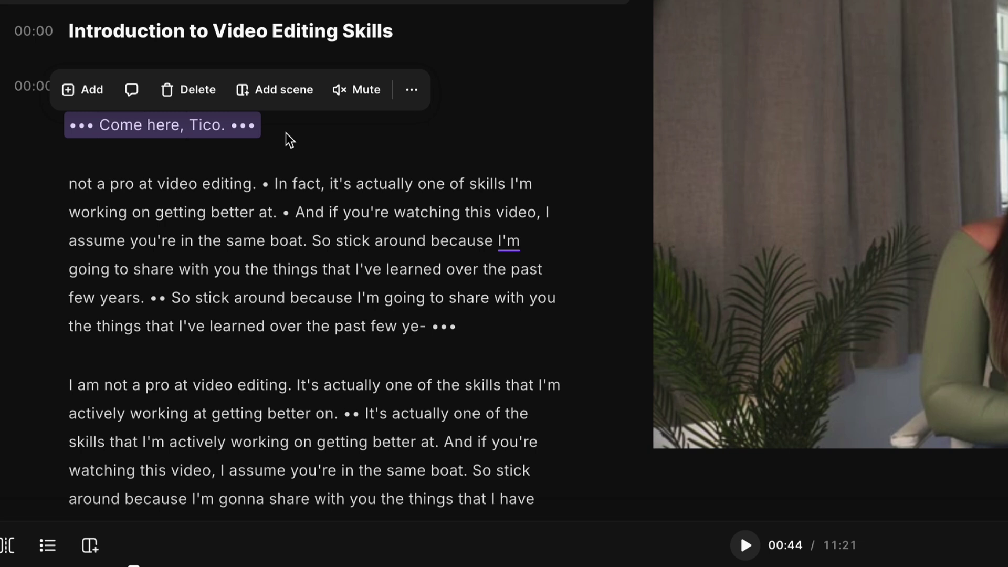
pyautogui.press('Delete')
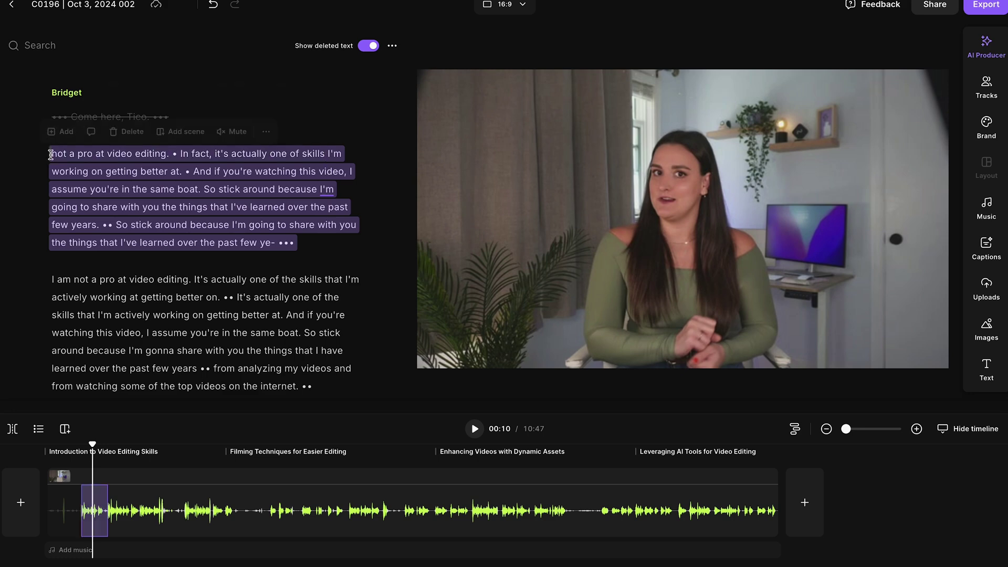
pyautogui.press('BackSpace')
pyautogui.scroll(1, 120, 336)
pyautogui.moveTo(335, 250); pyautogui.dragTo(53, 157)
pyautogui.press('BackSpace')
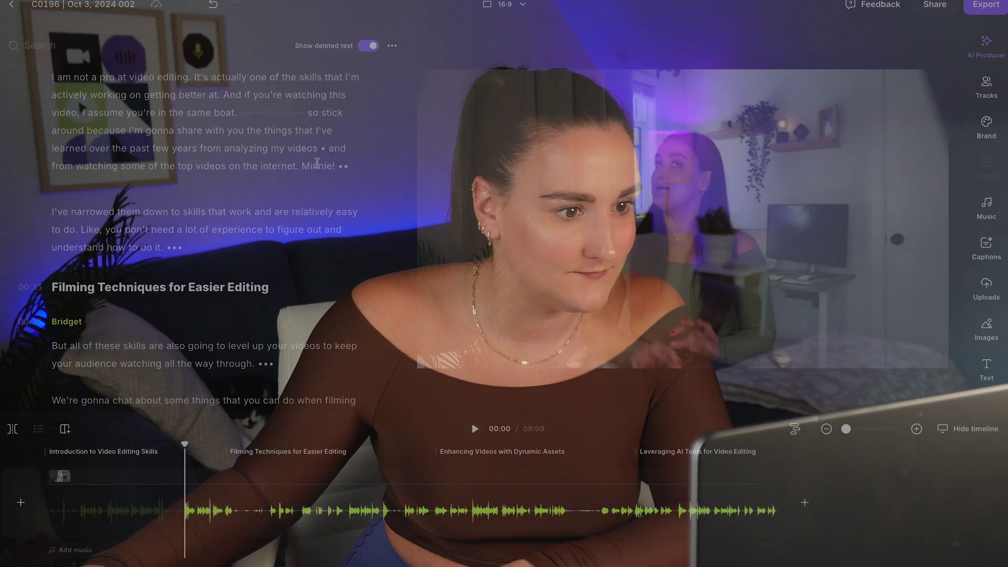
pyautogui.scroll(-12, 357, 178)
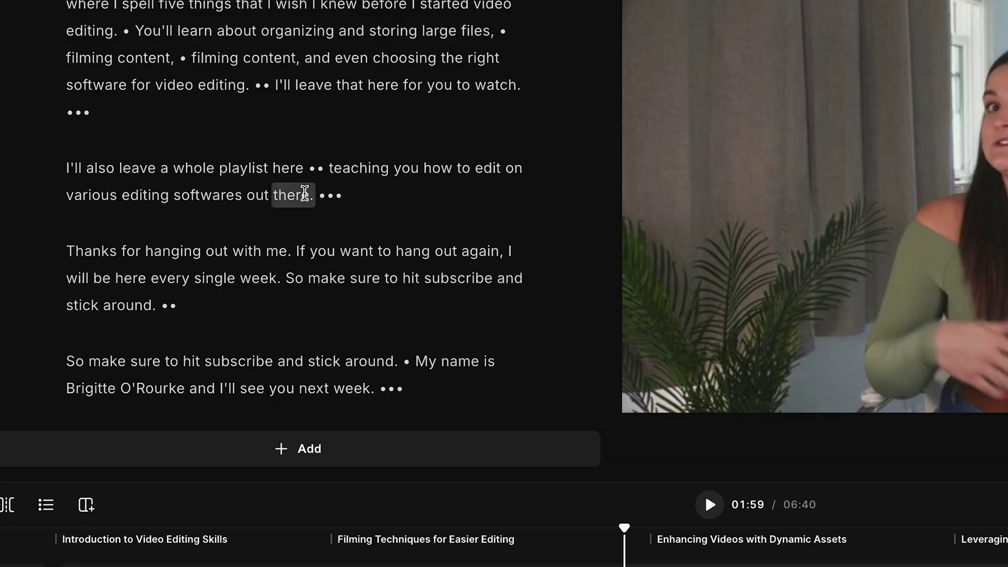
# Step: Select the pause after 'softwares out there.' in the transcript and remove it
pyautogui.click(330, 195)
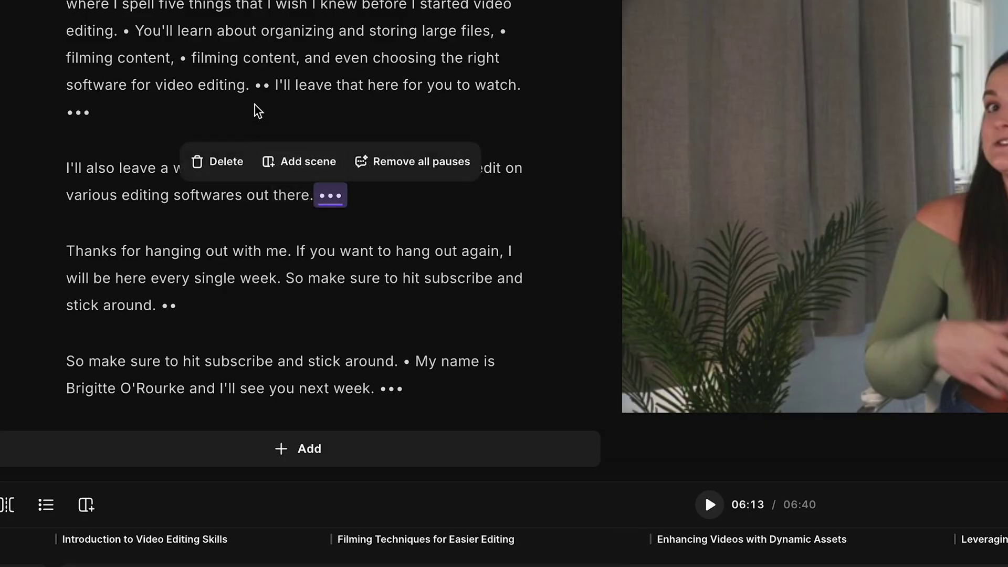
pyautogui.press('Escape')
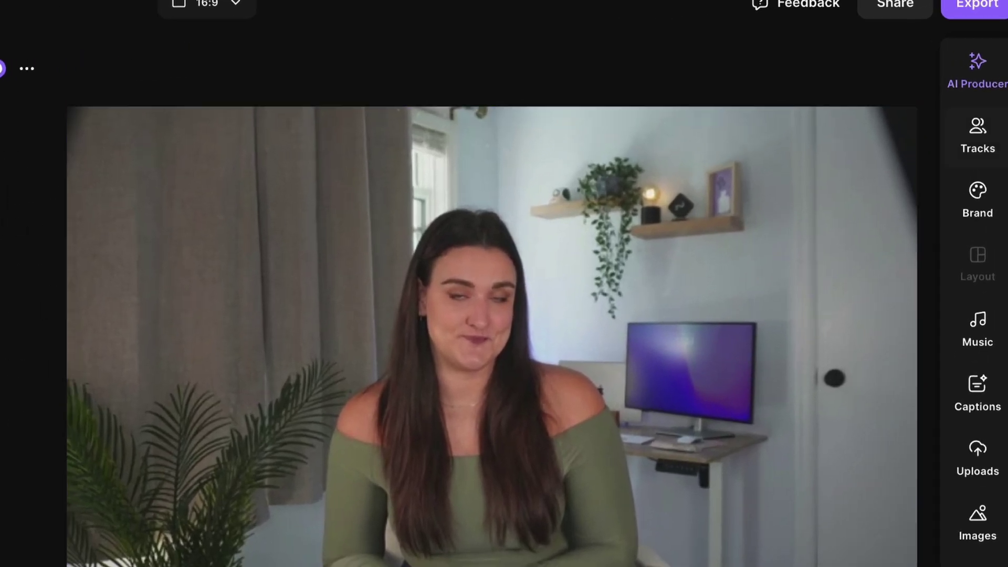
# Step: Use AI Producer's Set pace slider, settling on Fast to strip long pauses
pyautogui.click(996, 77)
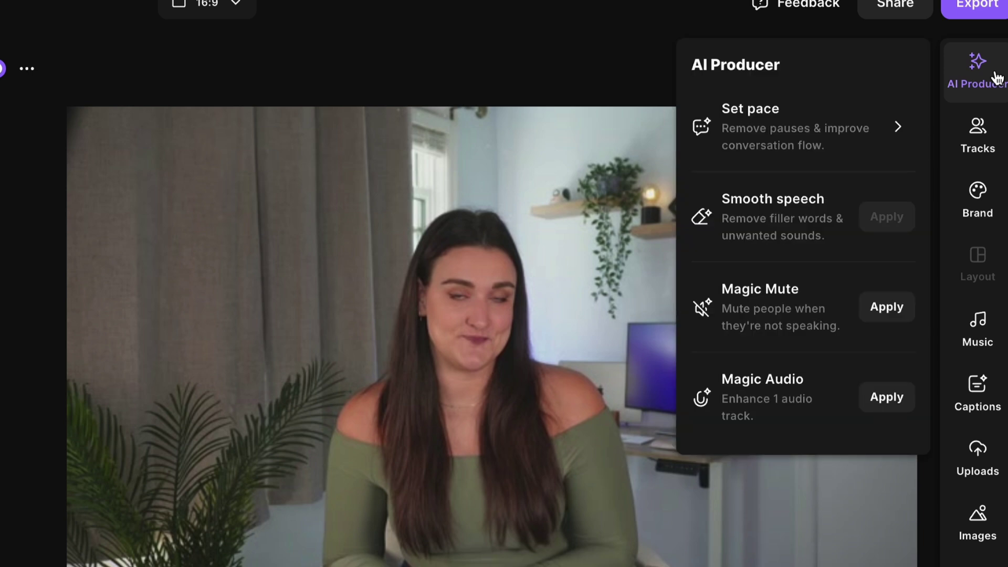
pyautogui.click(899, 127)
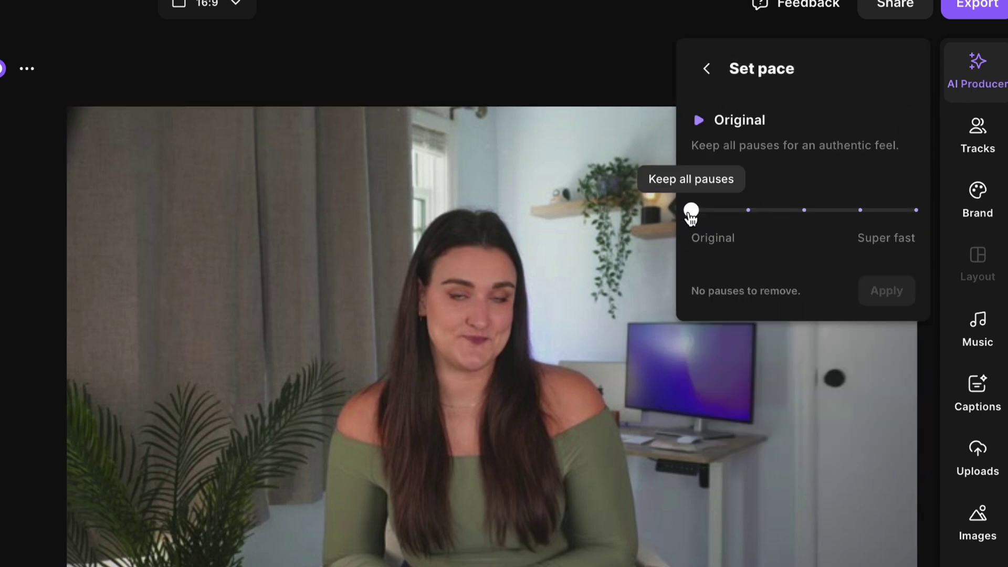
pyautogui.moveTo(691, 211); pyautogui.dragTo(914, 211)
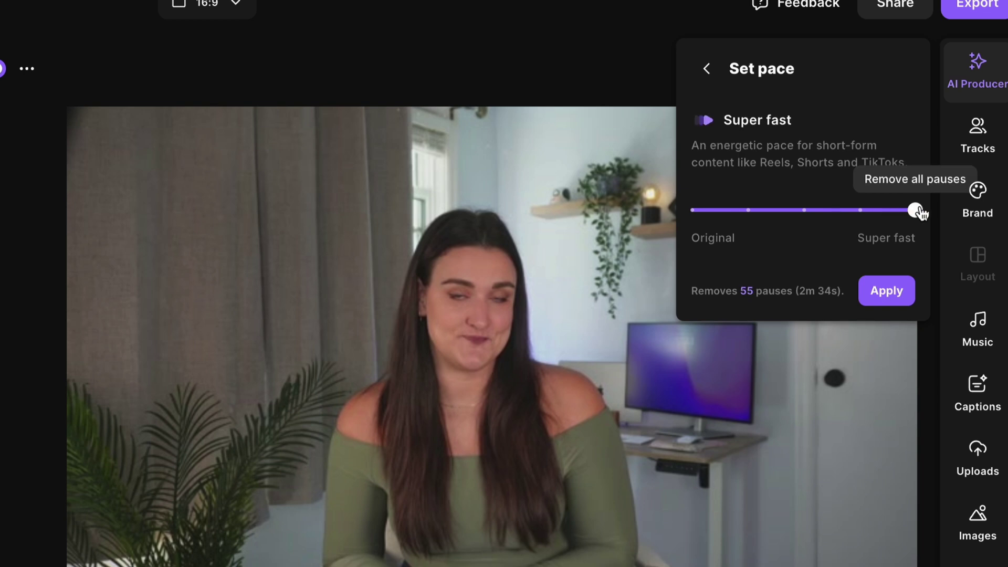
pyautogui.moveTo(920, 213); pyautogui.dragTo(807, 215)
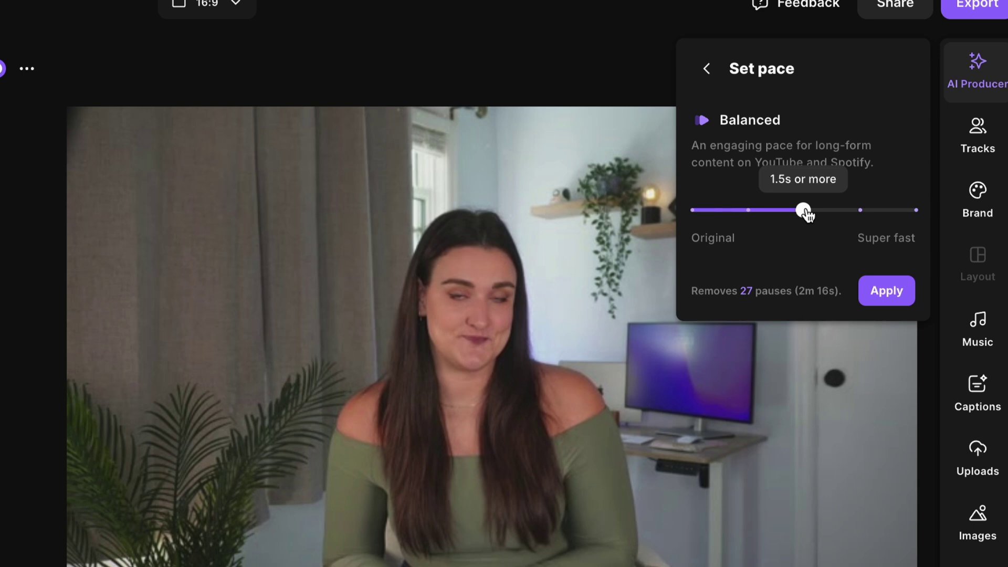
pyautogui.moveTo(807, 215); pyautogui.dragTo(855, 212)
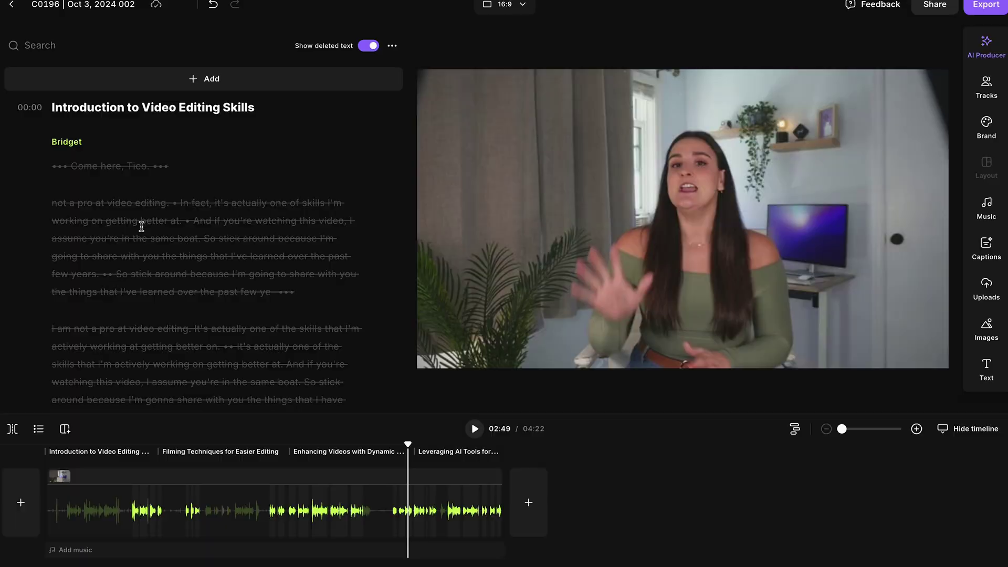
# Step: Insert the uploaded Video Podcasting clip just before the Filming Techniques for Easier Editing section
pyautogui.scroll(-5, 141, 226)
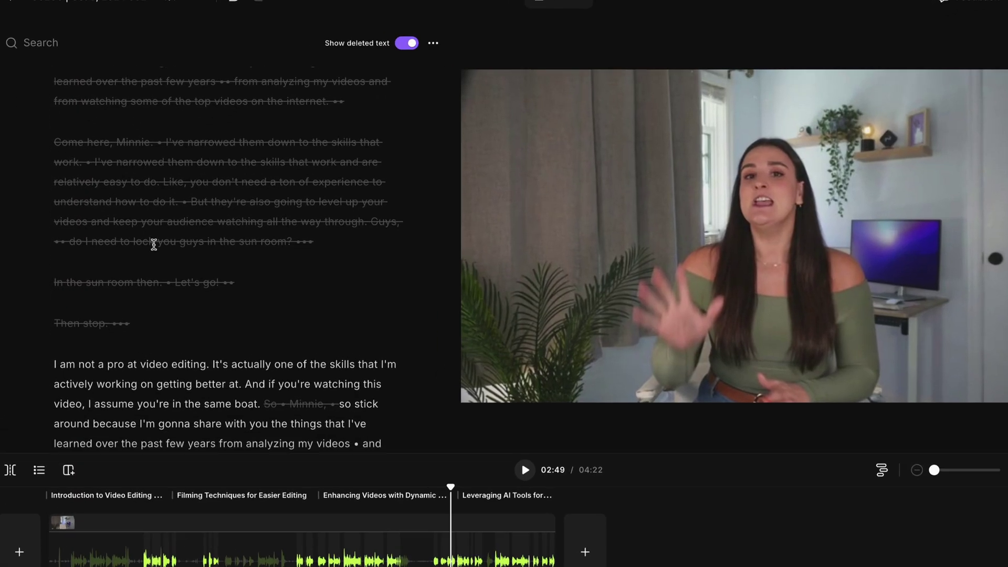
pyautogui.scroll(-6, 205, 321)
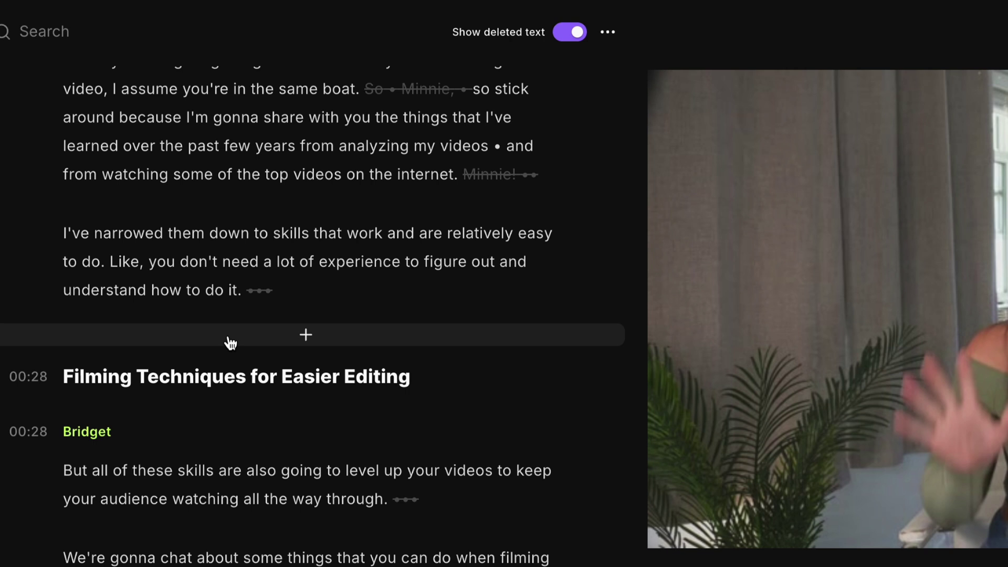
pyautogui.click(231, 343)
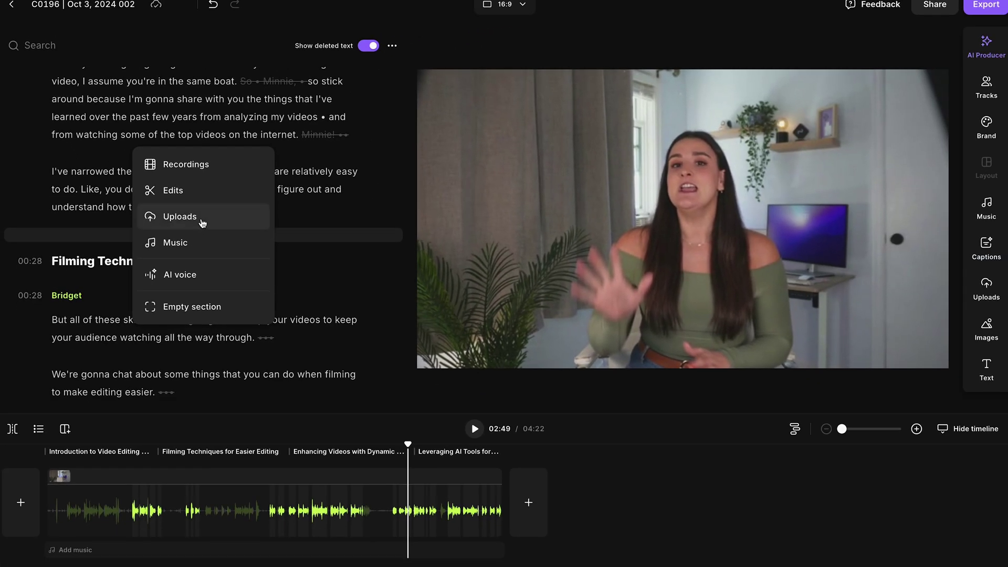
pyautogui.click(205, 224)
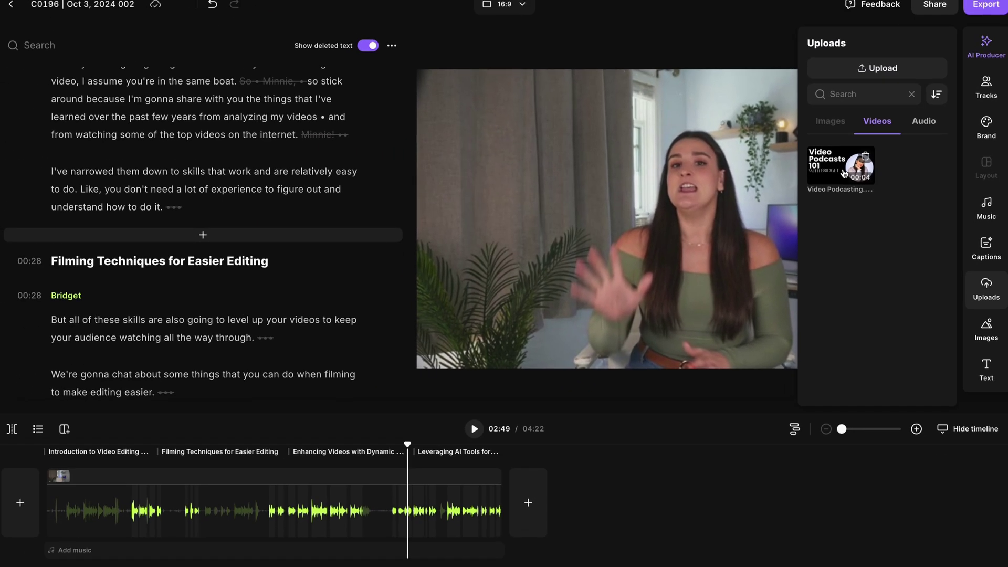
pyautogui.click(753, 146)
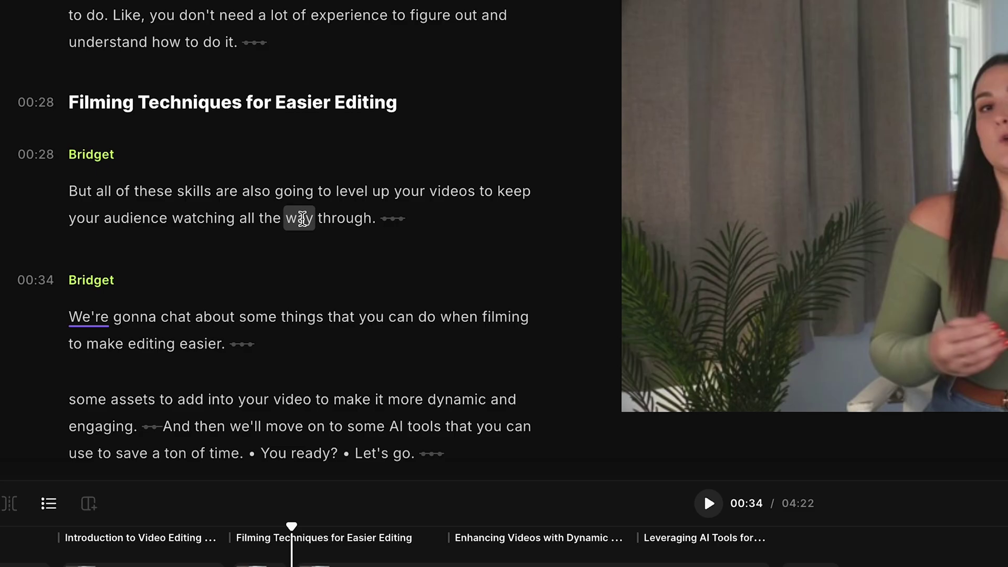
pyautogui.moveTo(297, 262)
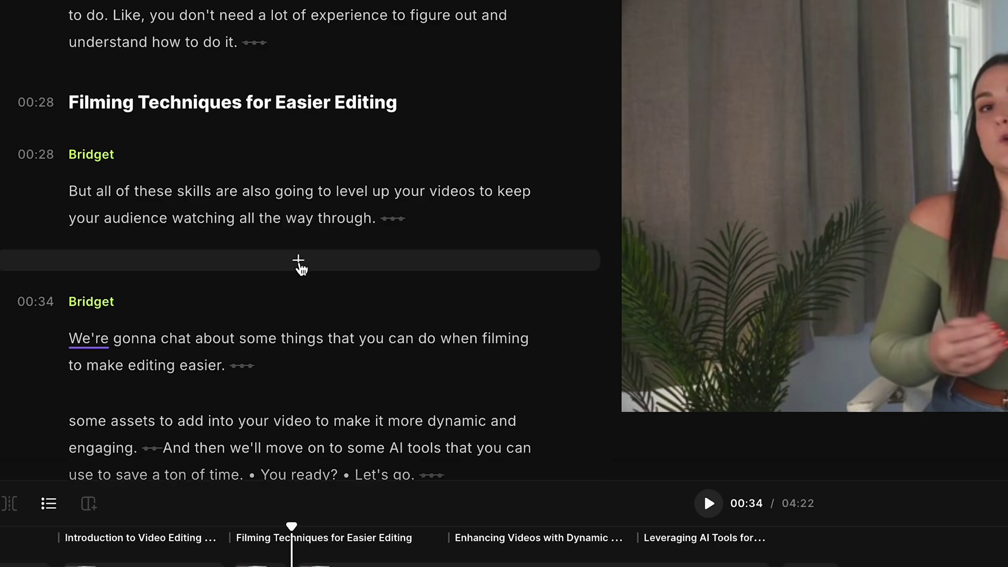
# Step: Insert a styled title between paragraphs and paste 'AI Editing Tricks To Make You 70% More Efficient'
pyautogui.click(298, 261)
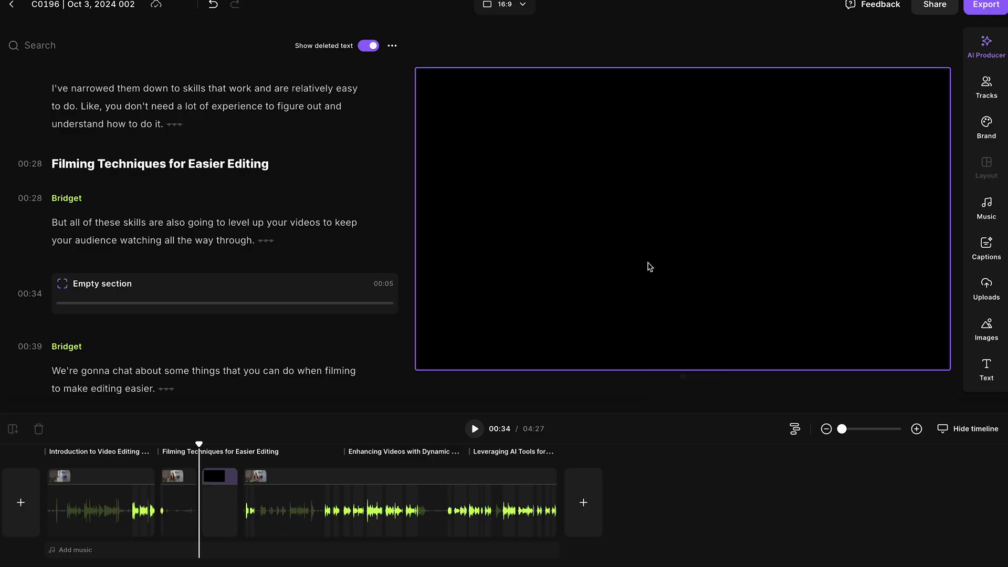
pyautogui.click(987, 368)
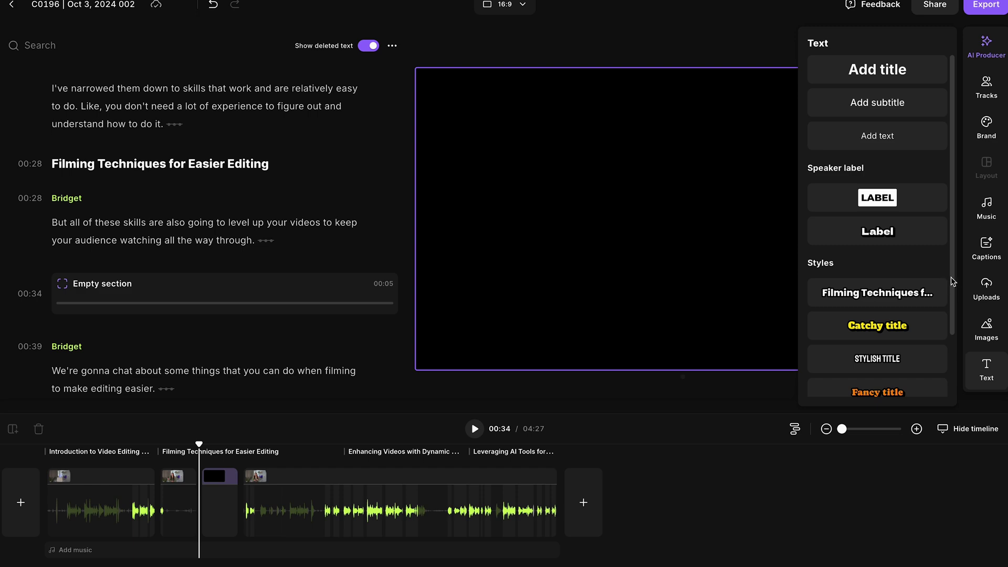
pyautogui.scroll(-3, 953, 282)
pyautogui.click(878, 294)
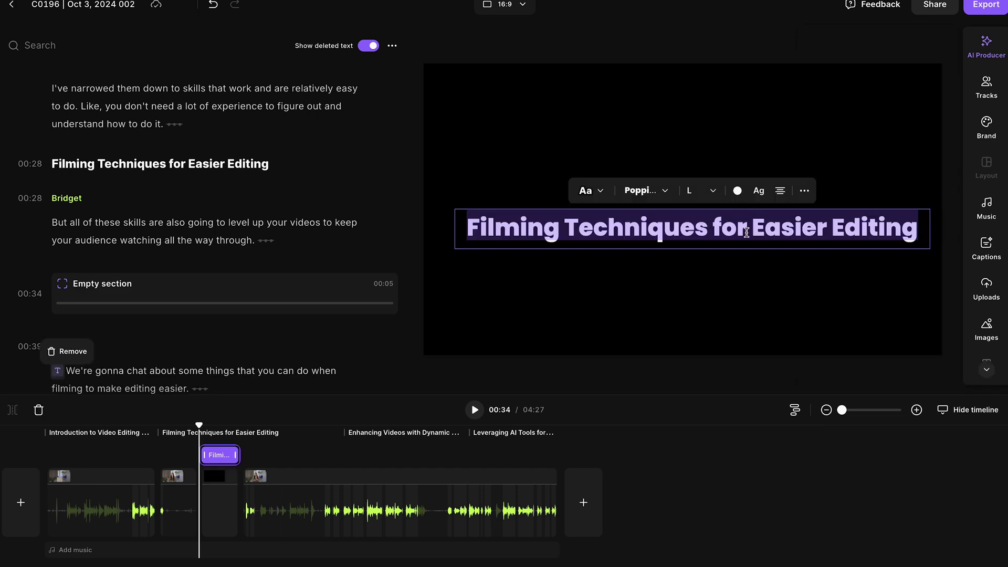
pyautogui.write('AI Editing Tricks To Make You 70% More Efficient')
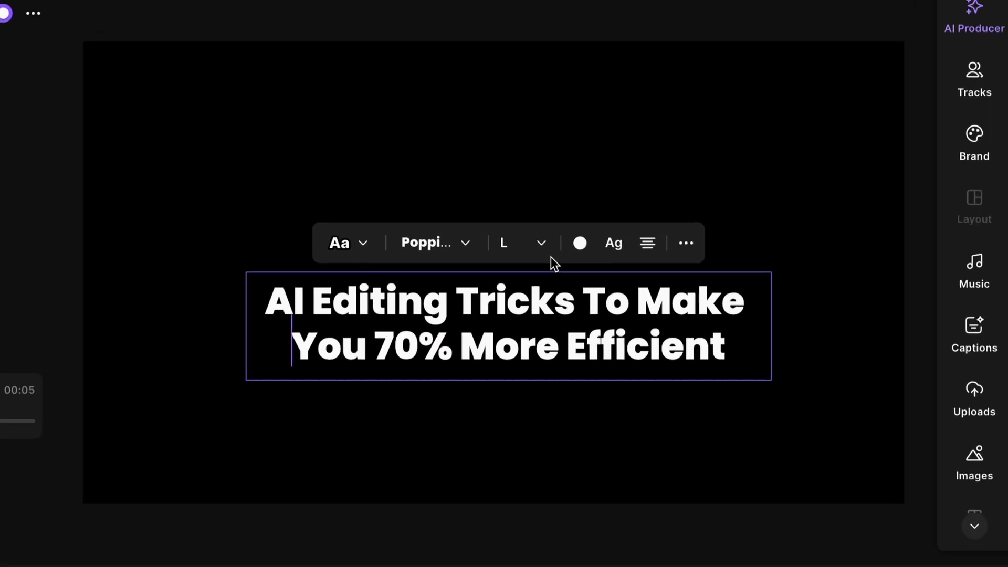
# Step: Review the title's size, colour and font options, move the box up-right, then deselect it
pyautogui.click(714, 194)
pyautogui.click(537, 245)
pyautogui.click(576, 244)
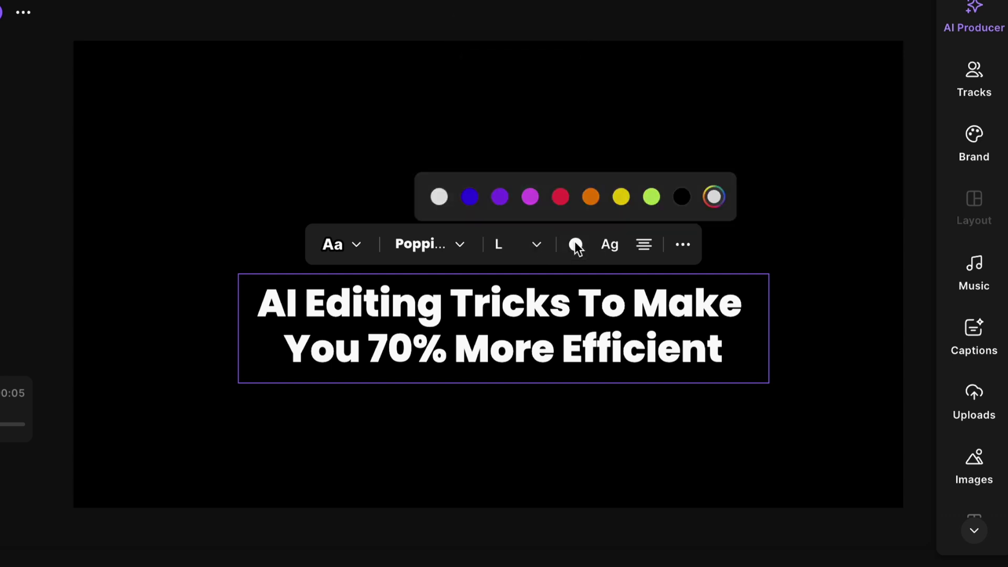
pyautogui.click(575, 244)
pyautogui.click(407, 258)
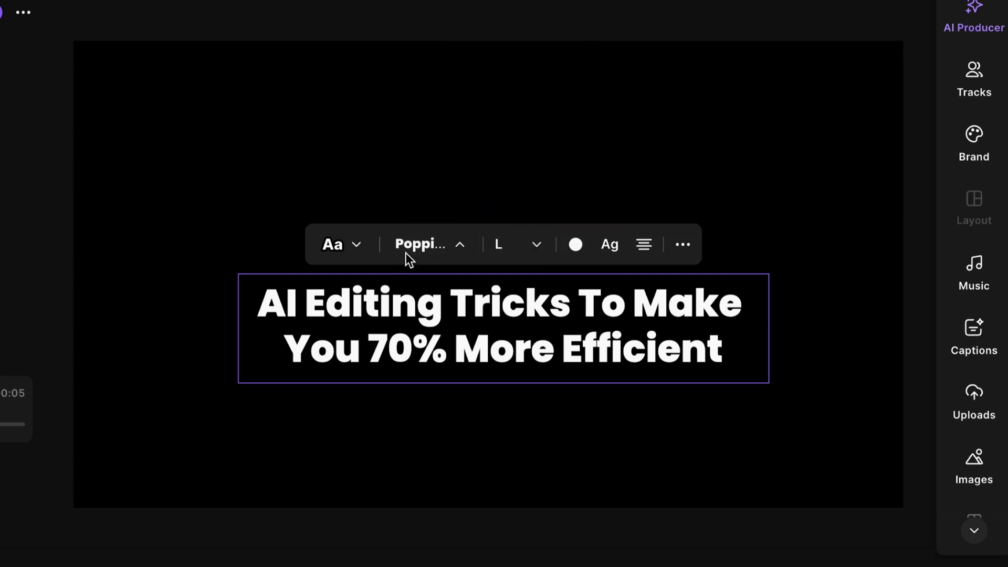
pyautogui.moveTo(484, 311); pyautogui.dragTo(505, 264)
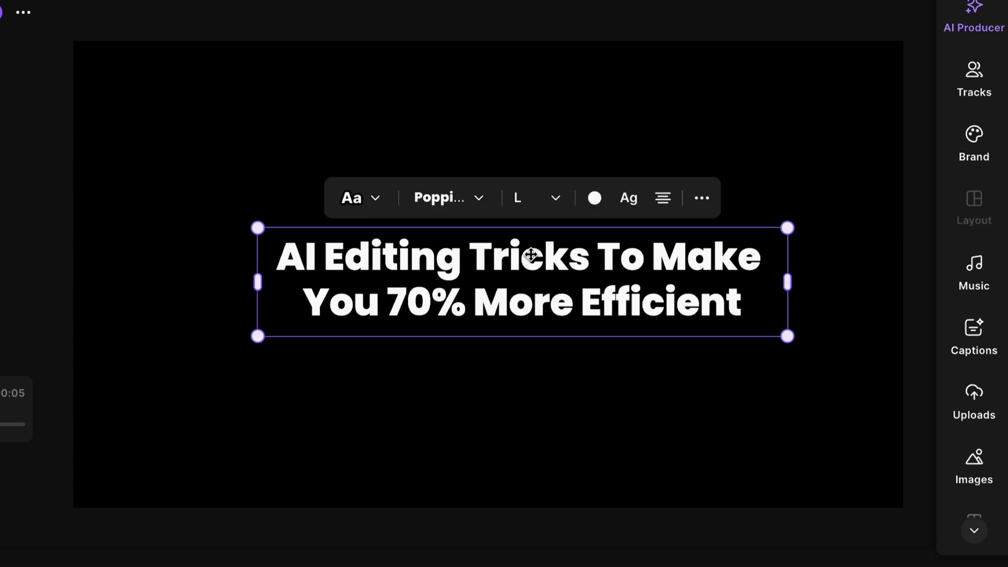
pyautogui.click(568, 95)
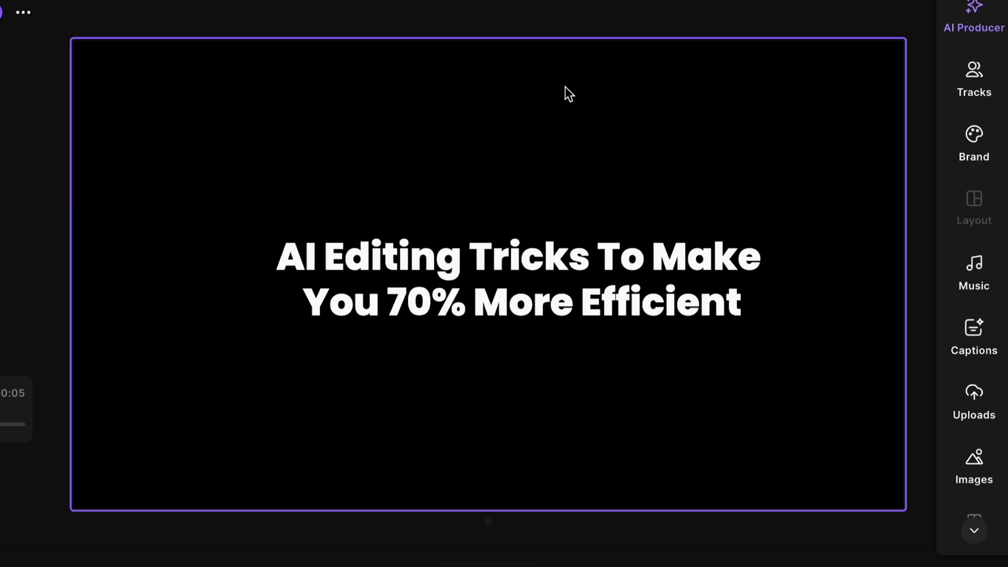
# Step: Add a grey patterned image background to the whole video through the Brand settings
pyautogui.click(984, 135)
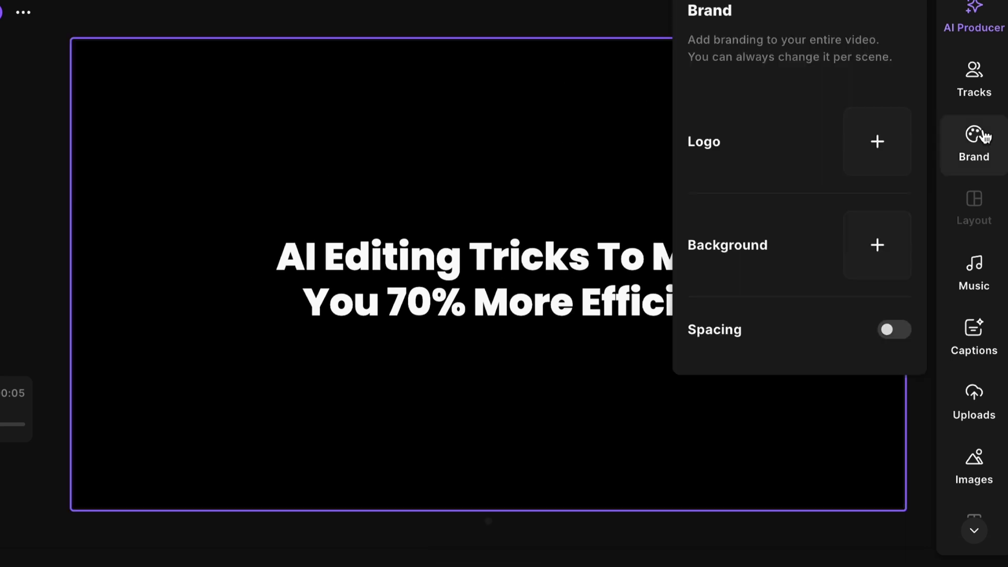
pyautogui.click(868, 254)
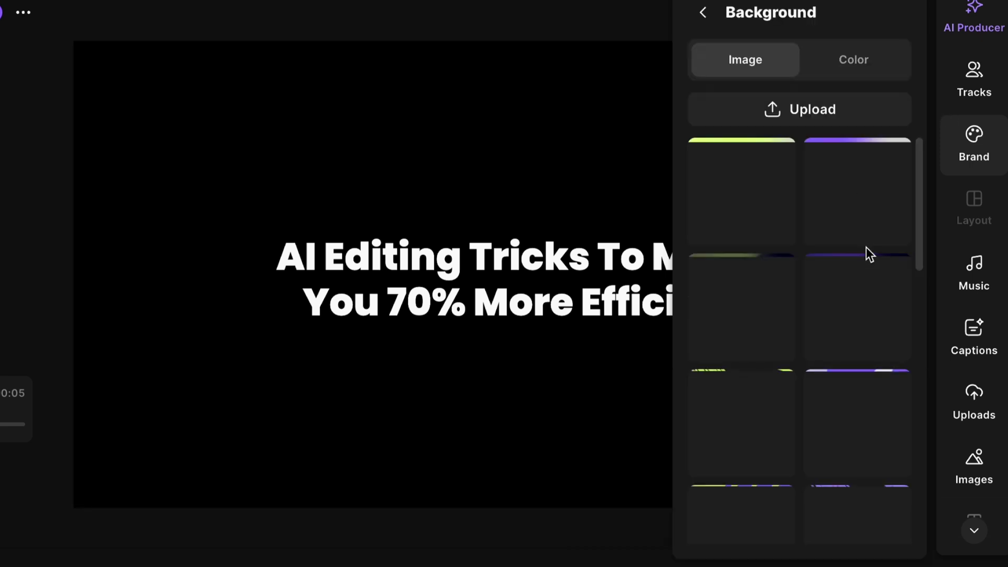
pyautogui.click(835, 67)
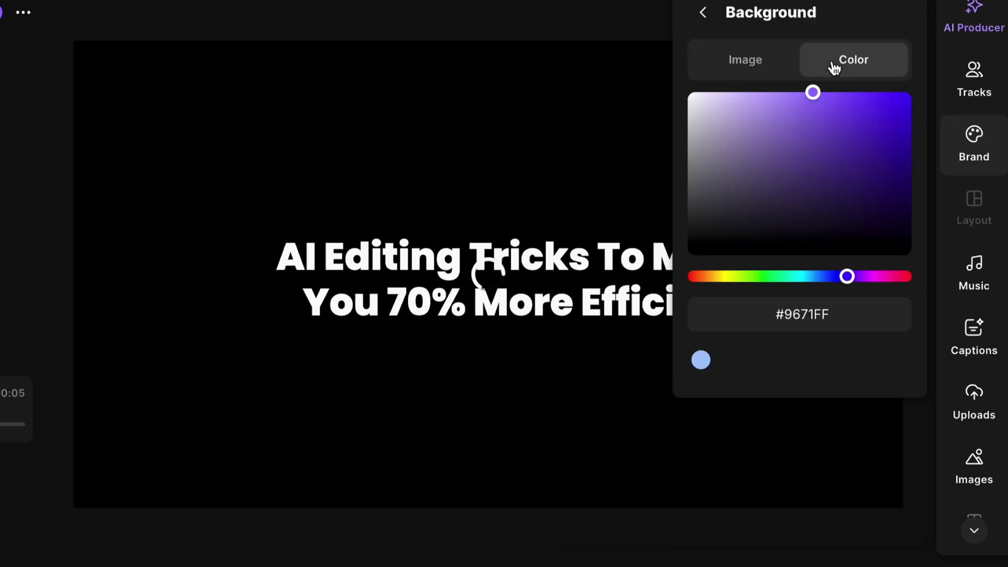
pyautogui.click(750, 75)
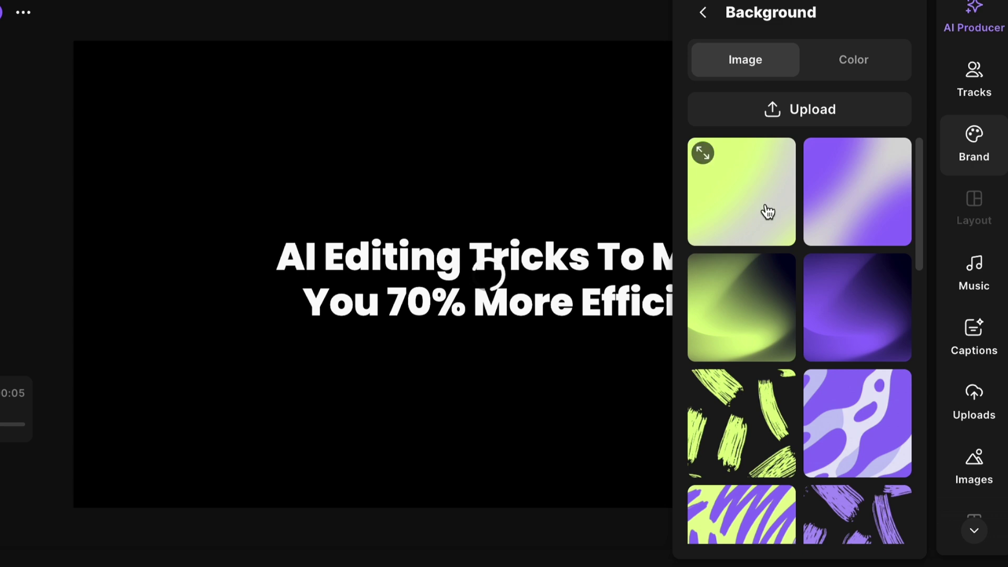
# Step: Trim the title card clip in the timeline to about 4 seconds
pyautogui.scroll(-10, 765, 212)
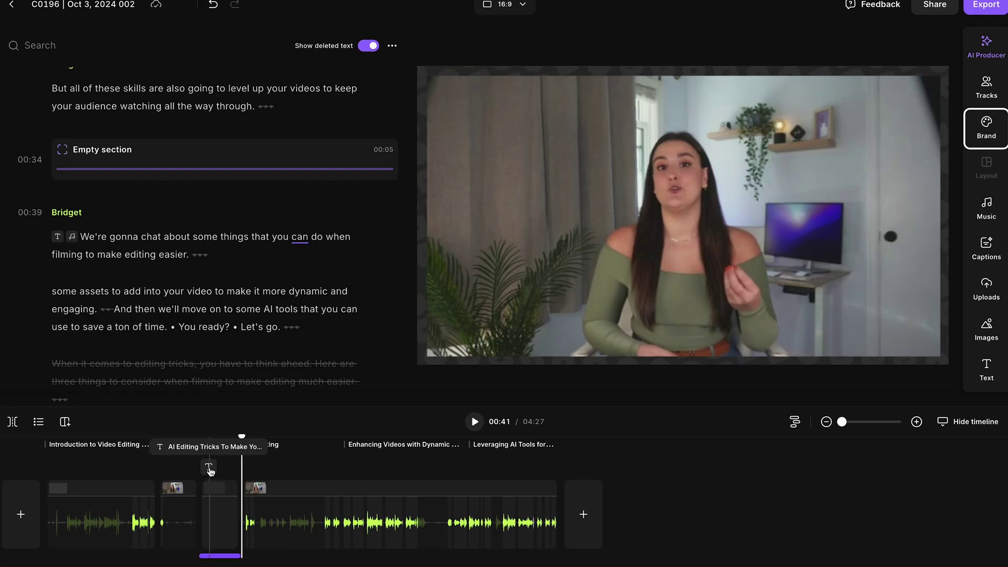
pyautogui.click(209, 468)
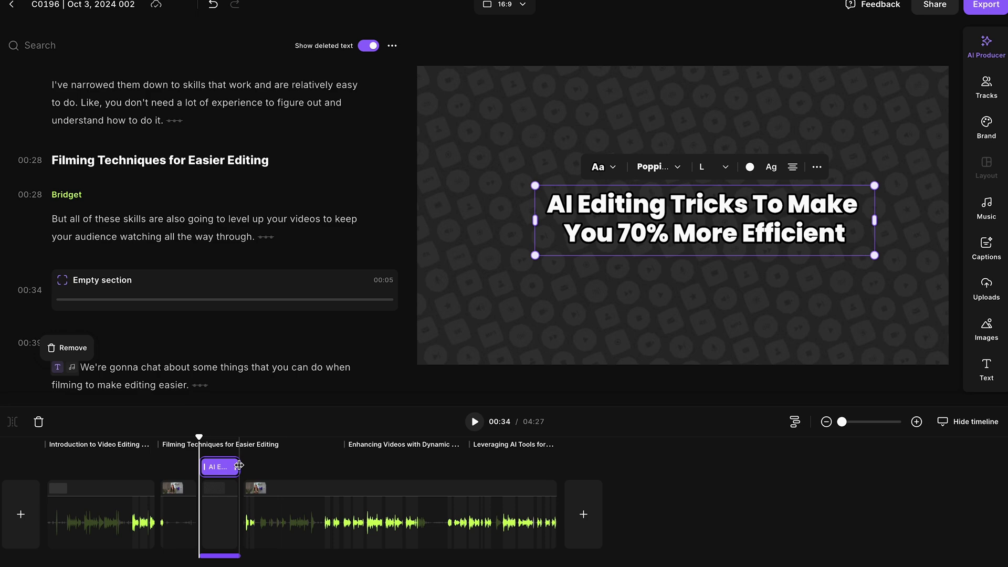
pyautogui.click(275, 463)
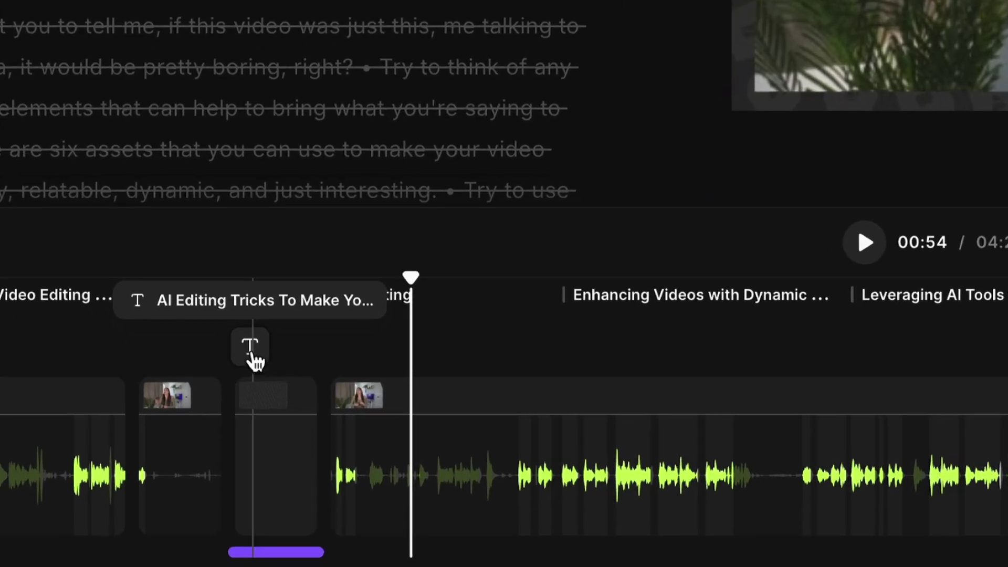
pyautogui.click(215, 455)
pyautogui.moveTo(317, 347)
pyautogui.mouseDown()
pyautogui.moveTo(295, 348)
pyautogui.moveTo(315, 348)
pyautogui.mouseUp()
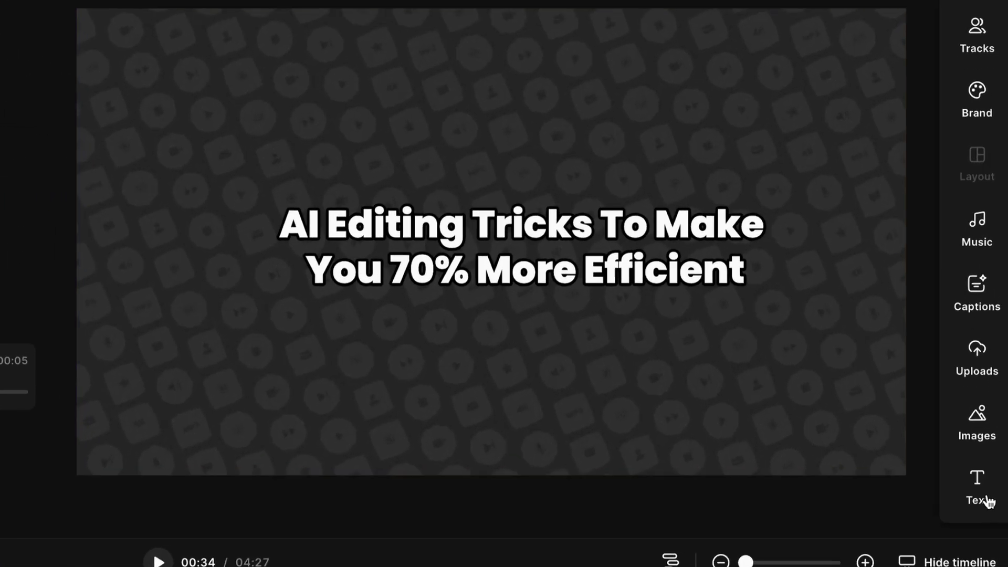
# Step: Preview the High music track and add it to the timeline at the playhead
pyautogui.click(980, 231)
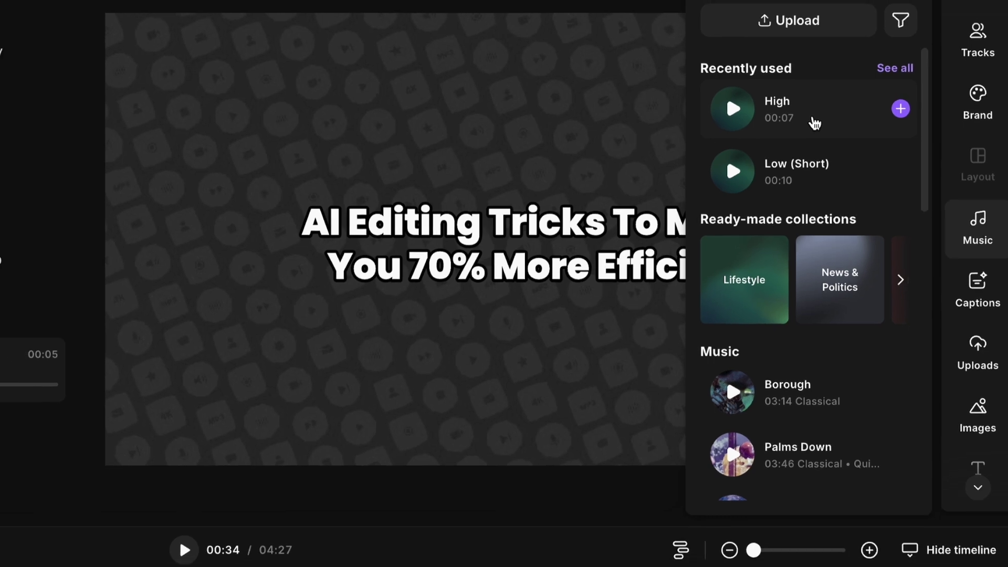
pyautogui.click(809, 122)
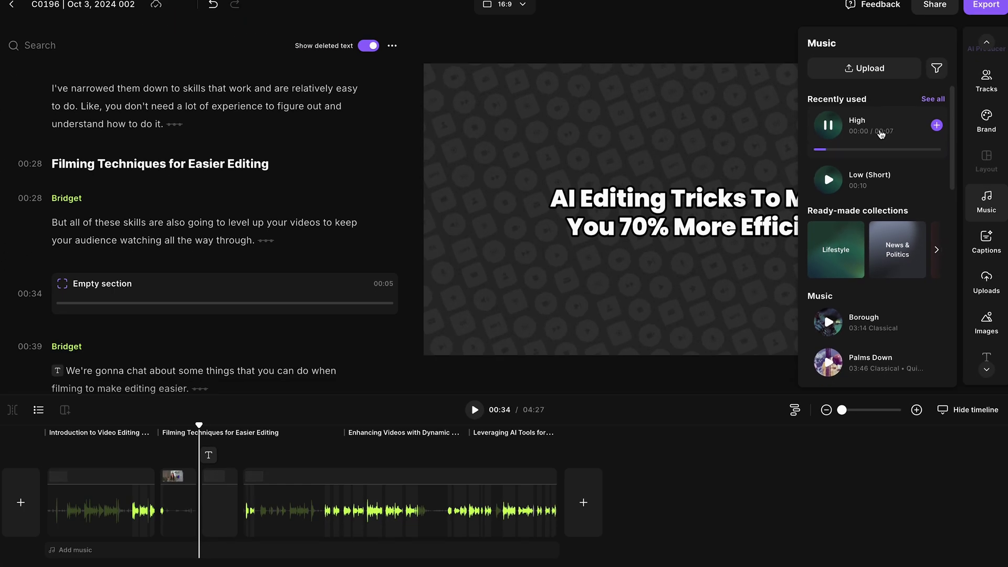
pyautogui.click(937, 125)
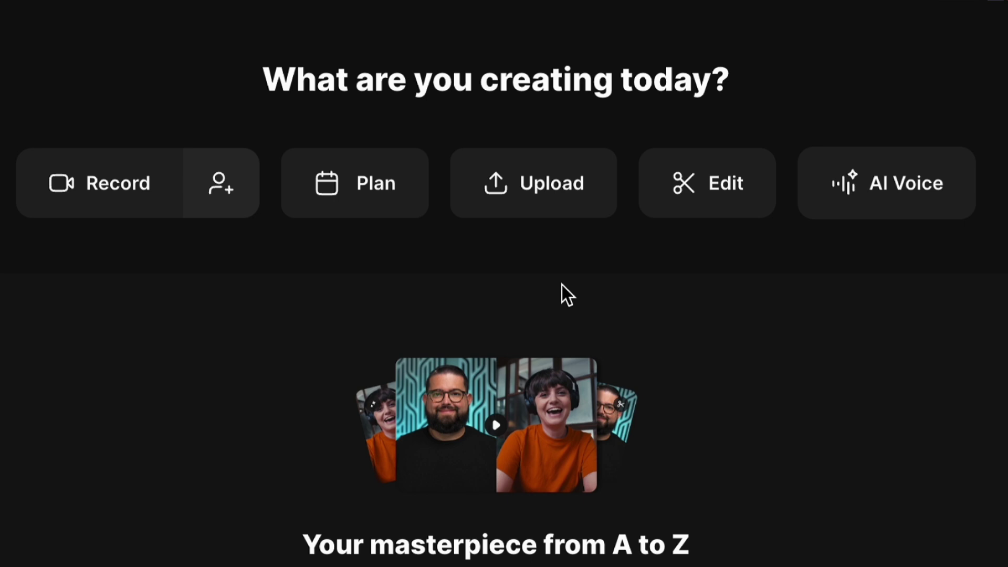
# Step: Open the Upload audio or video dialog from the Riverside home page
pyautogui.click(549, 213)
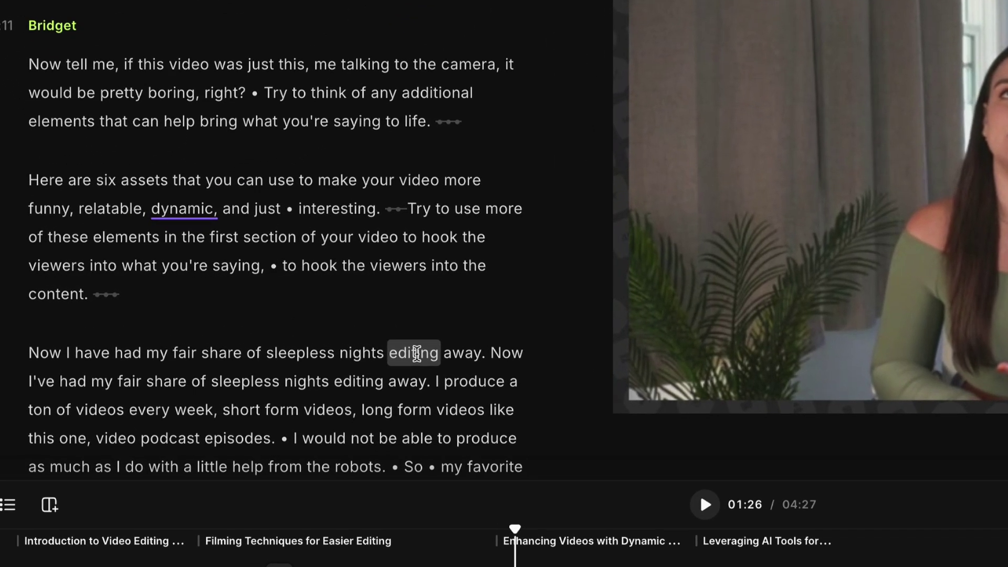
# Step: Browse the studio's Recordings filtered to External uploads, then switch to the Images library
pyautogui.click(311, 342)
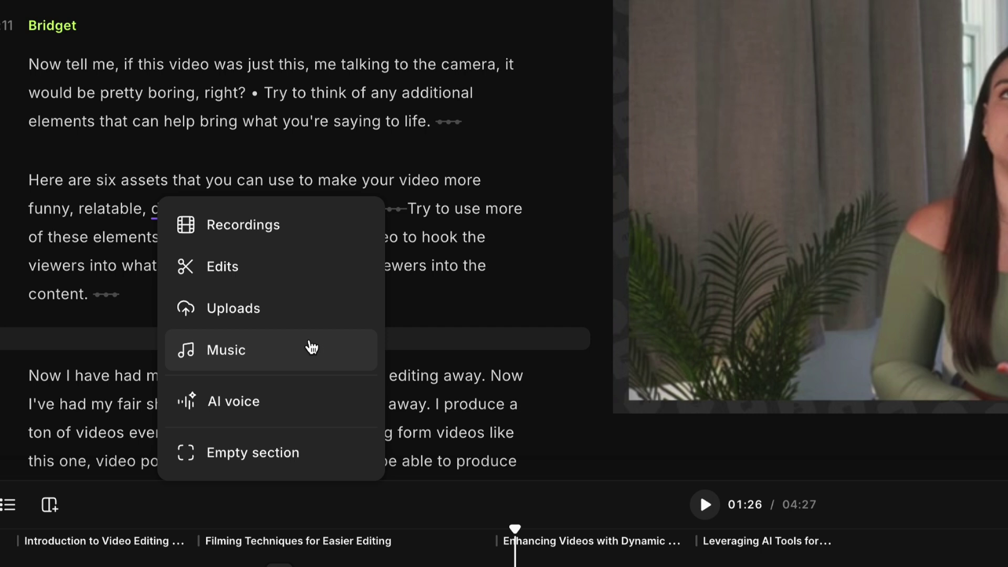
pyautogui.click(312, 227)
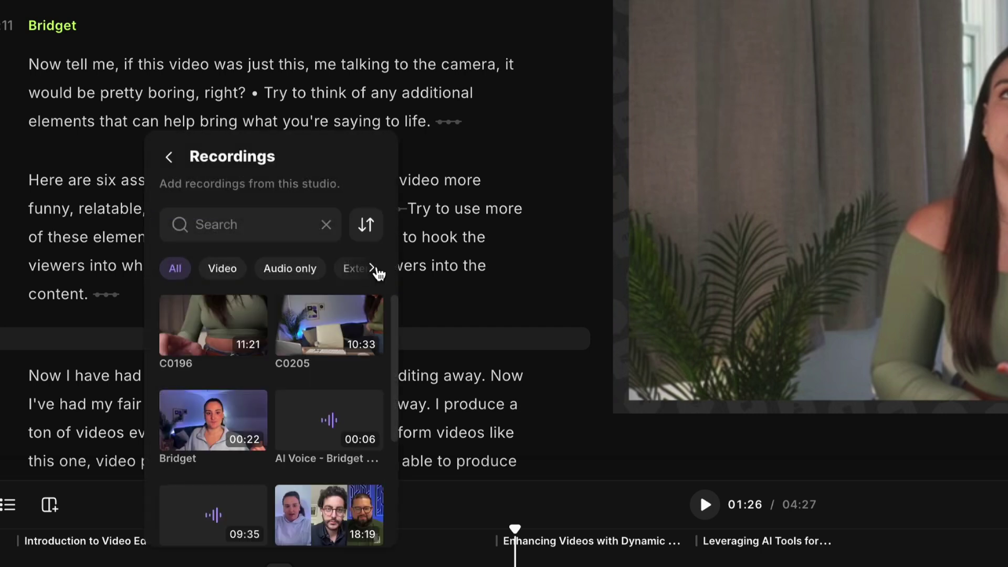
pyautogui.click(272, 281)
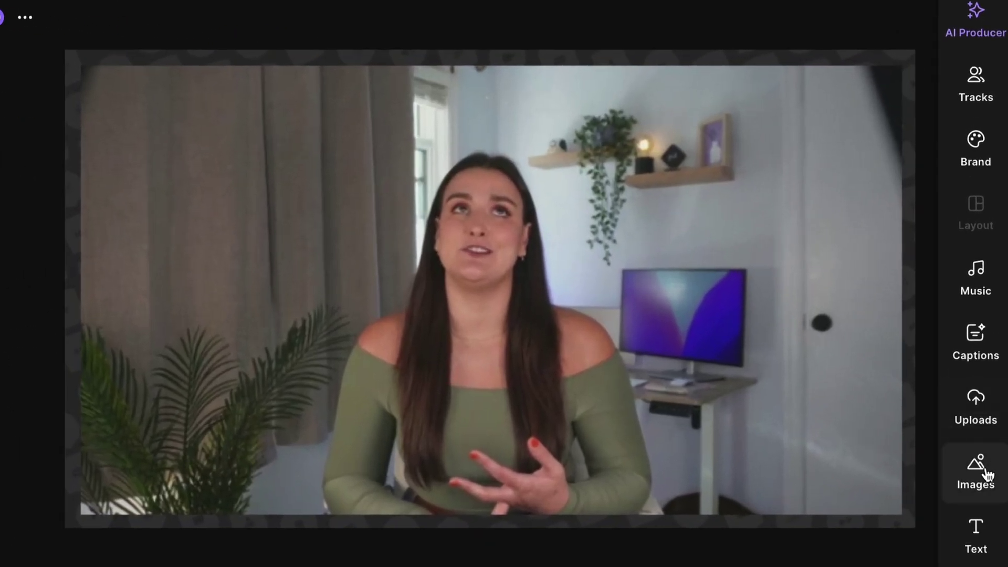
pyautogui.click(989, 476)
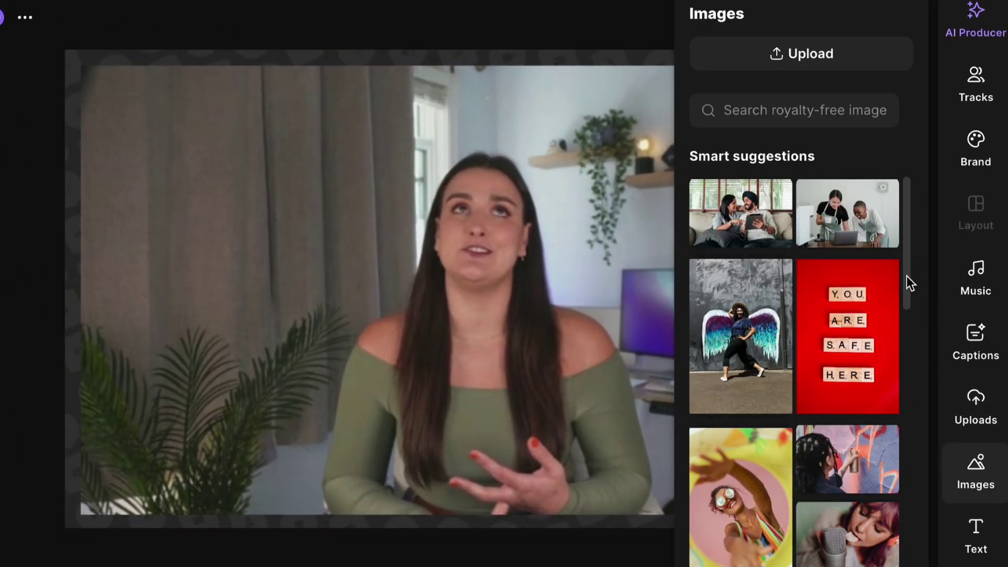
# Step: Add the microphone photo to the canvas and move it to the frame's left side
pyautogui.moveTo(906, 277); pyautogui.dragTo(895, 181)
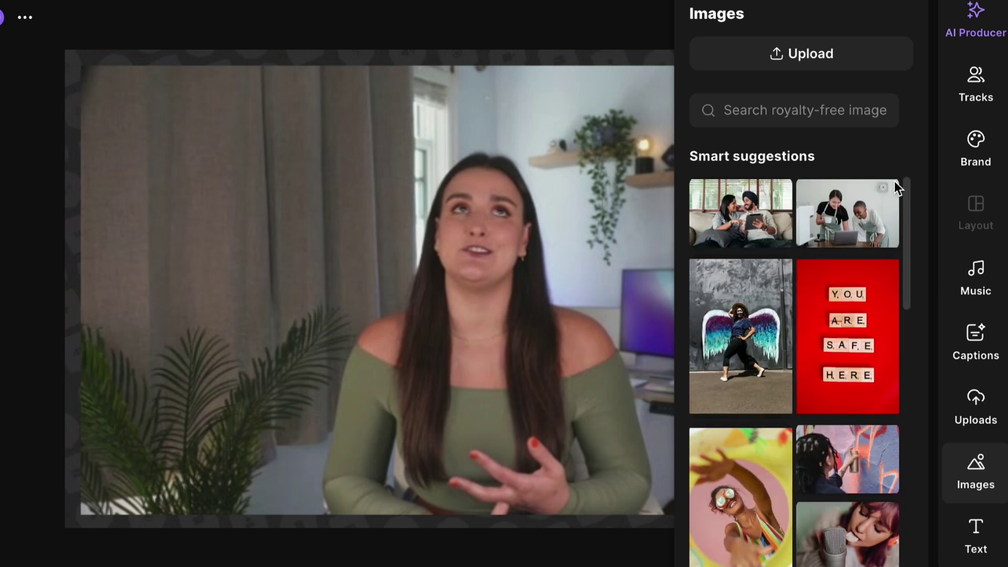
pyautogui.click(839, 67)
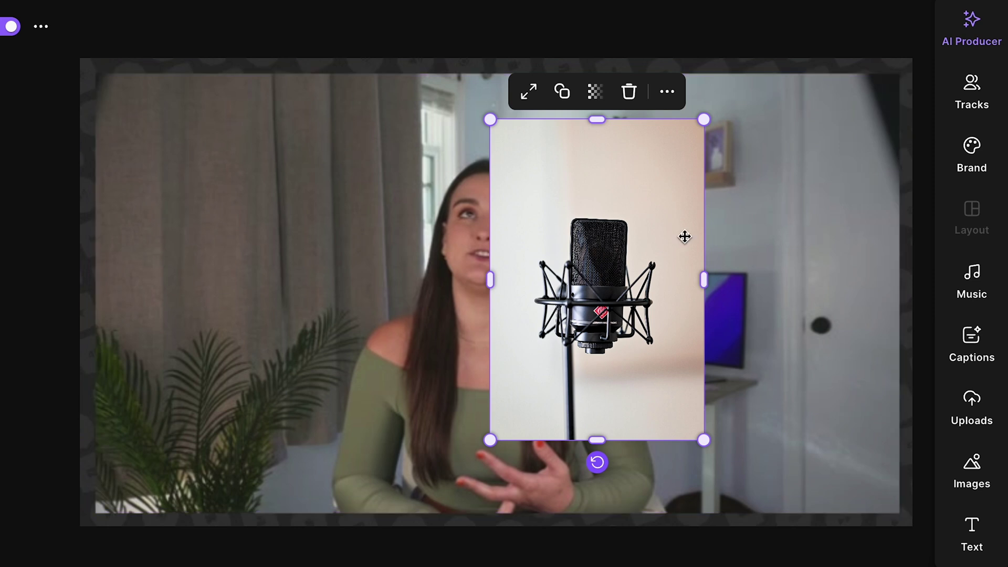
pyautogui.moveTo(640, 227); pyautogui.dragTo(307, 212)
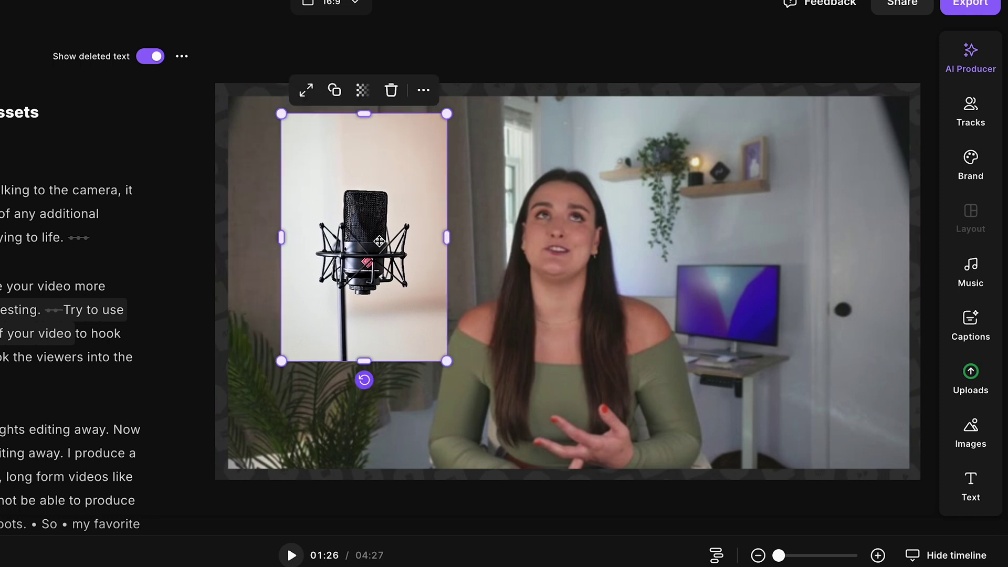
# Step: Try the image's opacity, circle mask and full-frame size, then undo back to the small picture
pyautogui.click(364, 91)
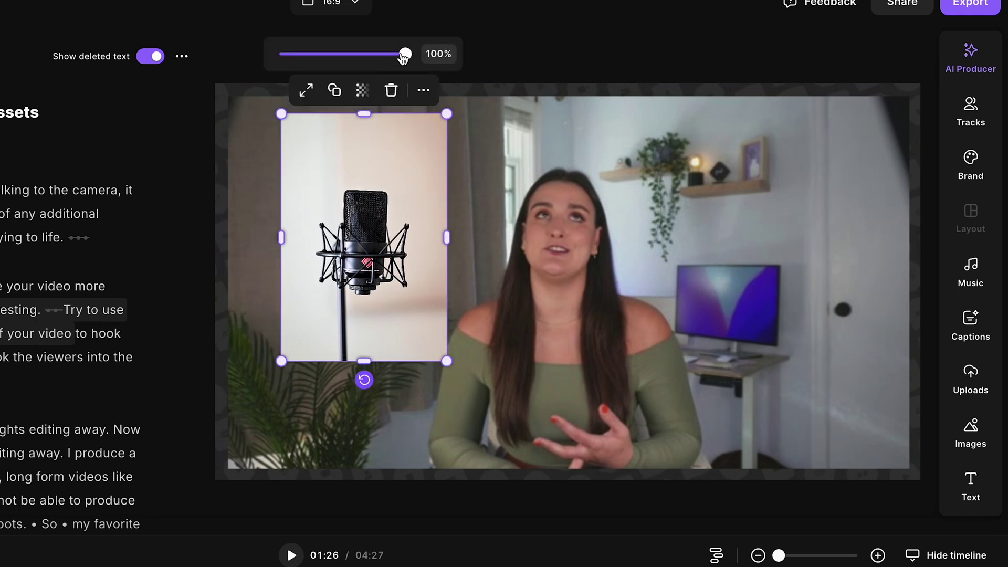
pyautogui.moveTo(404, 55)
pyautogui.mouseDown()
pyautogui.moveTo(349, 56)
pyautogui.moveTo(412, 58)
pyautogui.mouseUp()
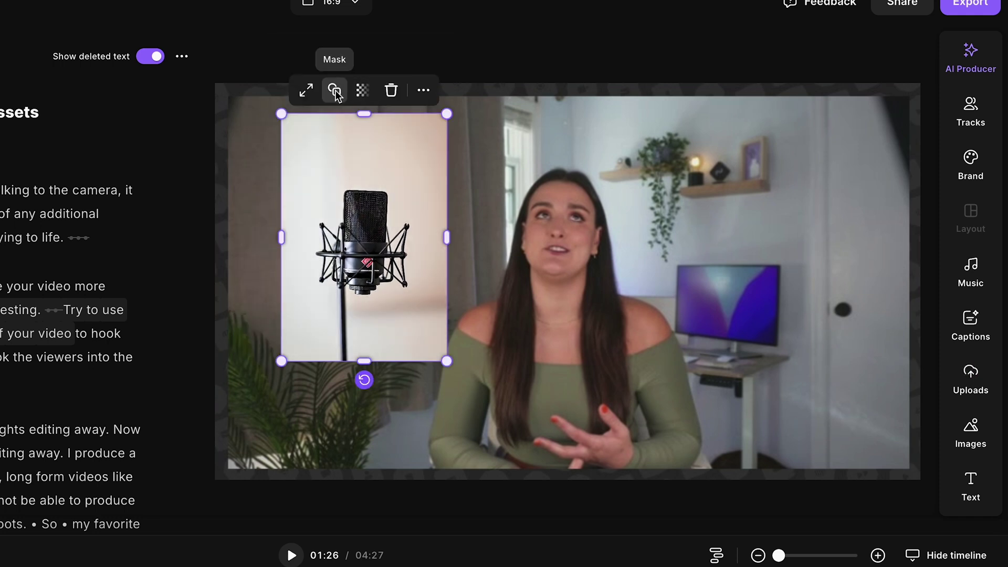
pyautogui.click(337, 59)
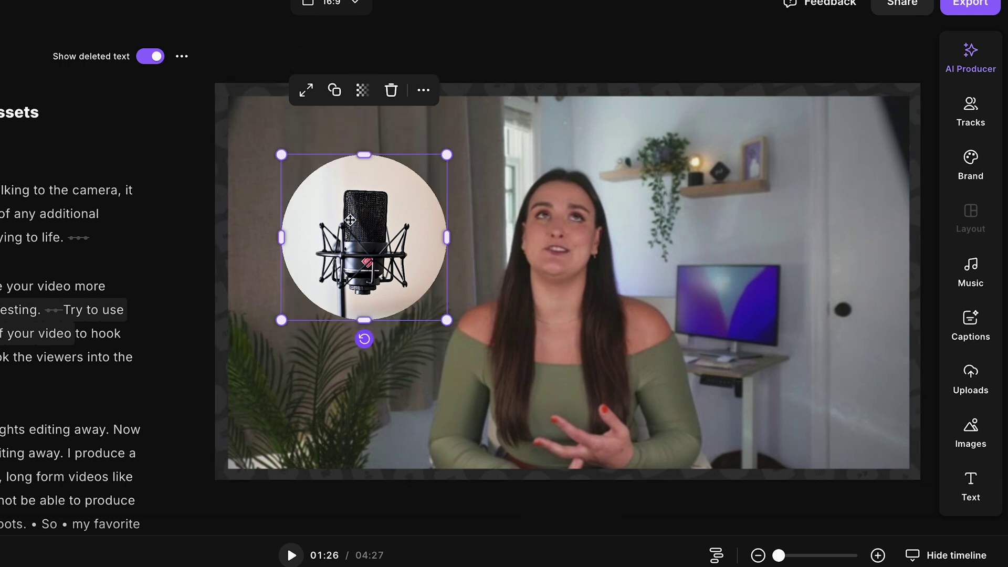
pyautogui.moveTo(350, 220); pyautogui.dragTo(347, 190)
pyautogui.click(306, 91)
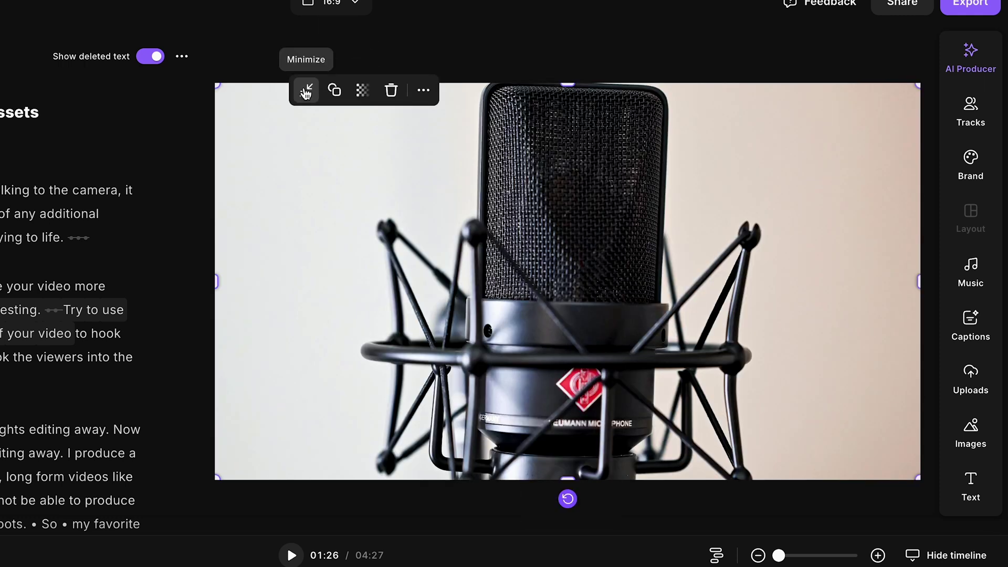
pyautogui.moveTo(625, 191)
pyautogui.mouseDown()
pyautogui.moveTo(627, 247)
pyautogui.moveTo(629, 186)
pyautogui.mouseUp()
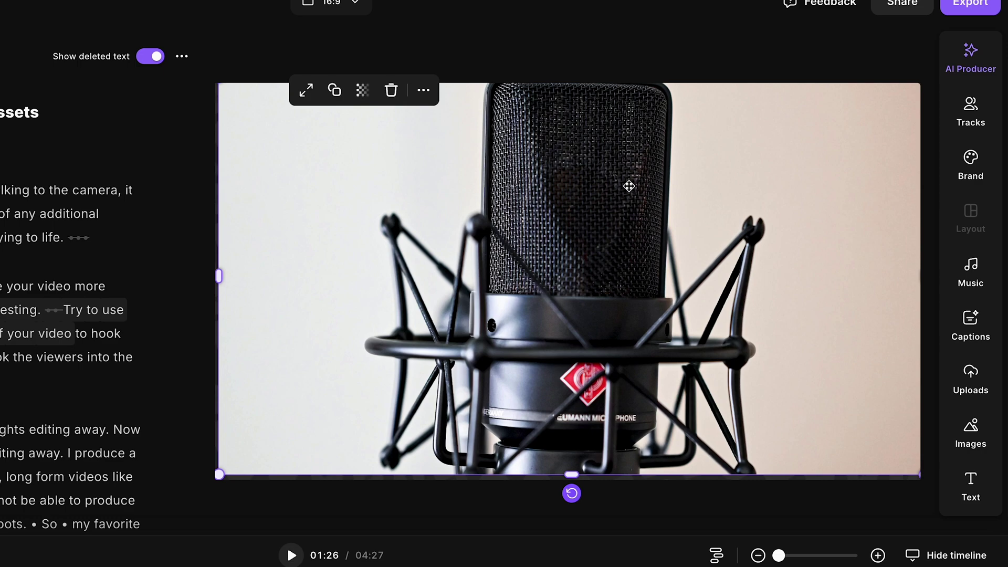
pyautogui.hotkey('ctrl', 'z')
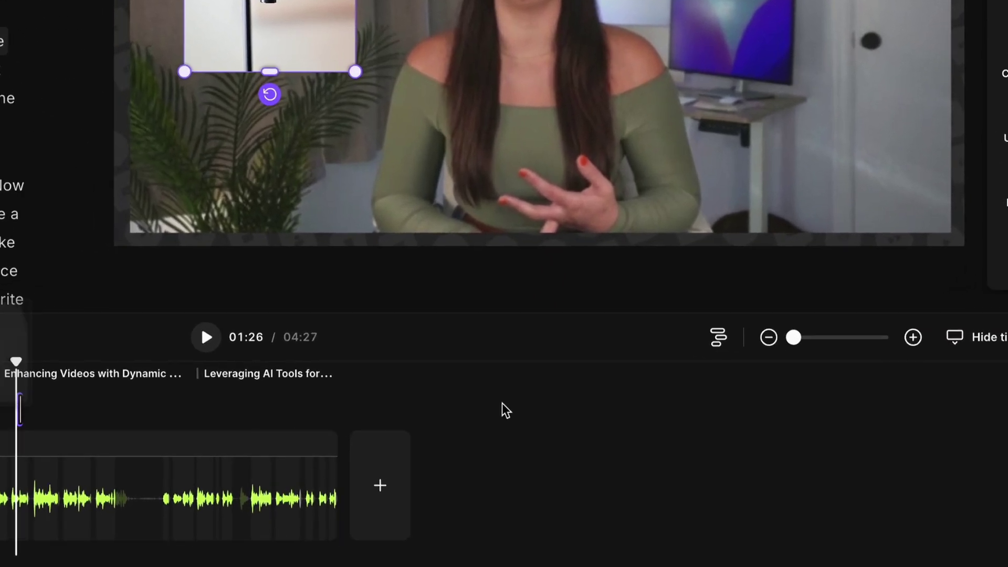
pyautogui.moveTo(795, 337); pyautogui.dragTo(822, 339)
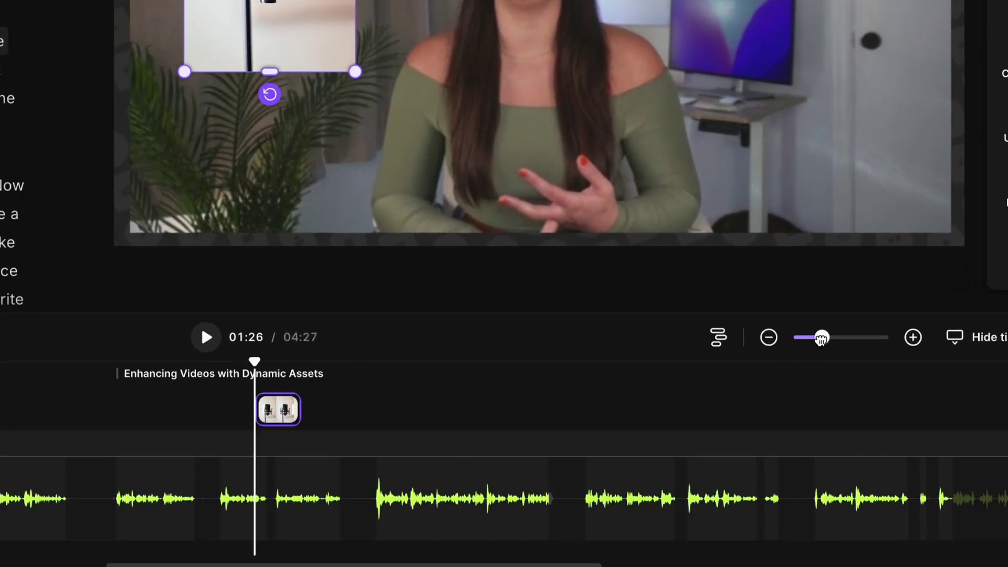
pyautogui.click(275, 413)
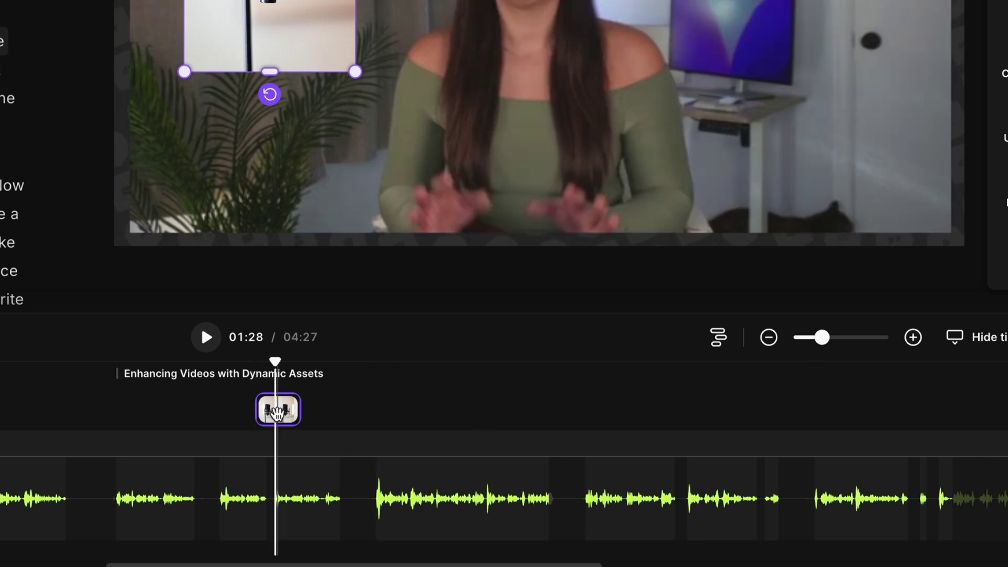
pyautogui.moveTo(277, 415); pyautogui.dragTo(60, 409)
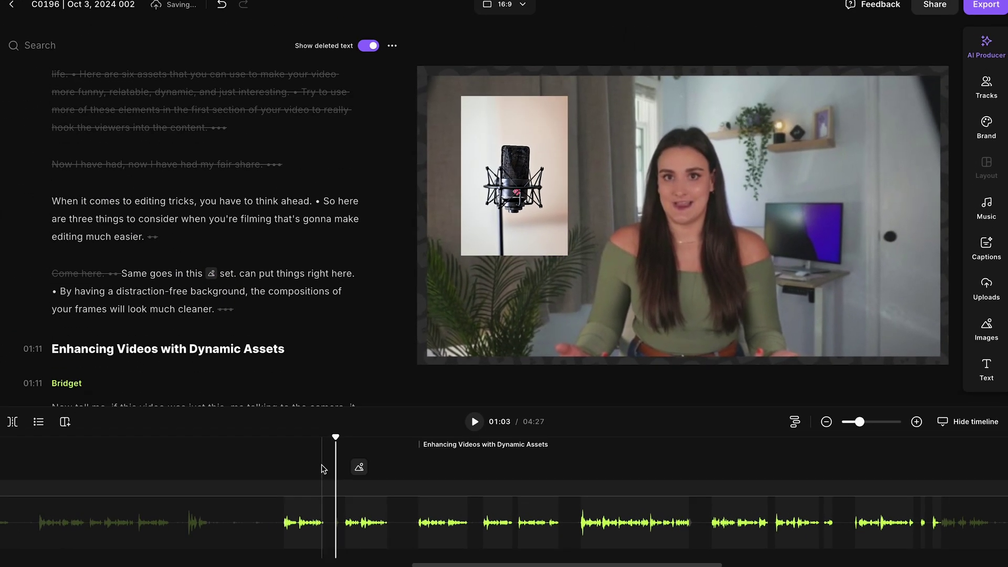
pyautogui.click(320, 469)
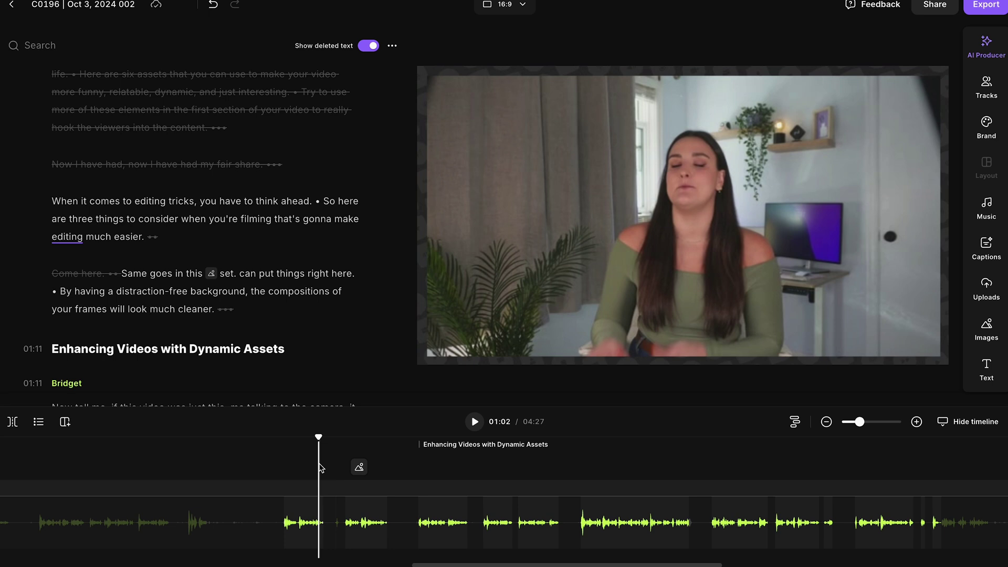
pyautogui.press('space')
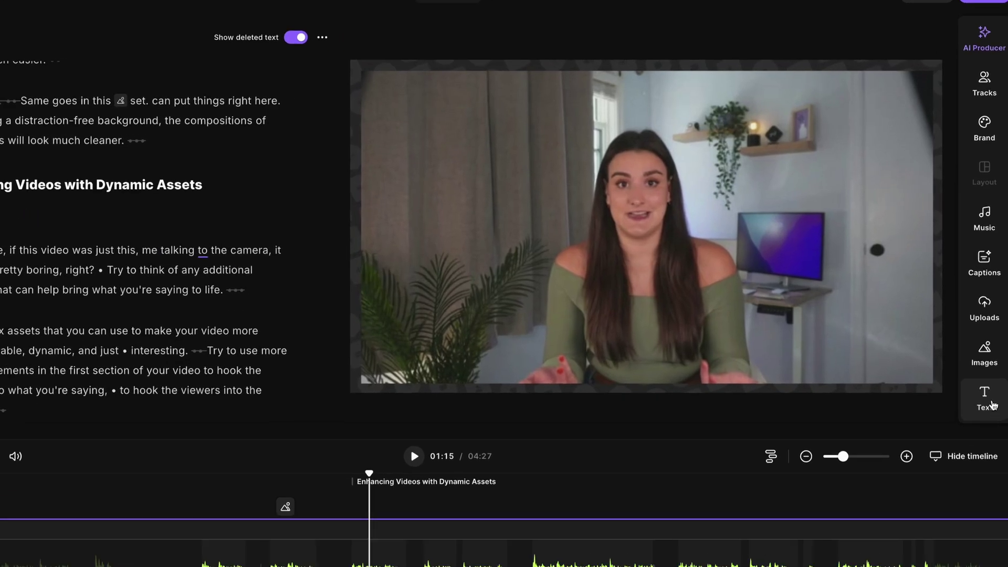
pyautogui.click(984, 399)
# Step: Add a title text over the video reading 'This is boring, right?'
pyautogui.click(857, 399)
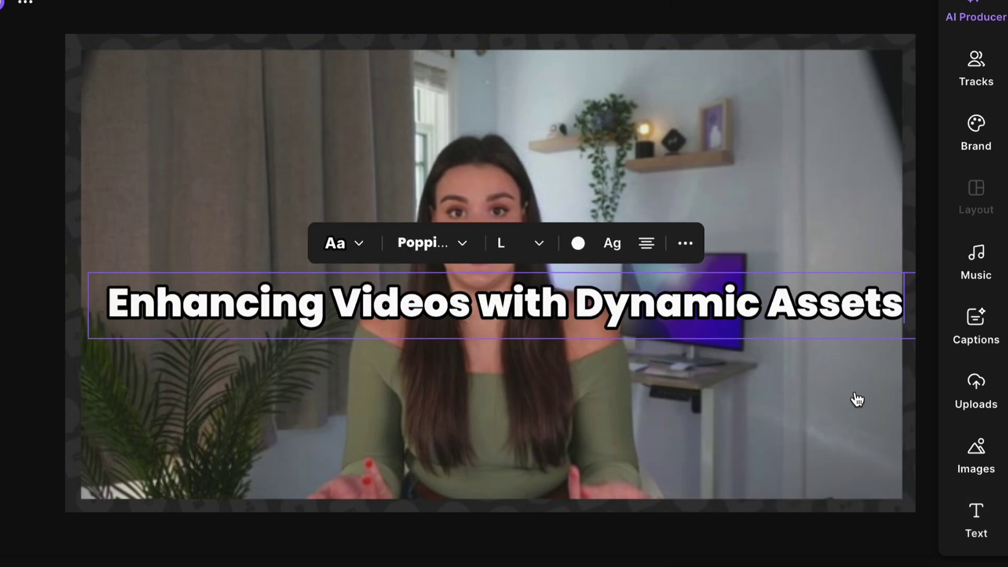
pyautogui.hotkey('ctrl', 'a')
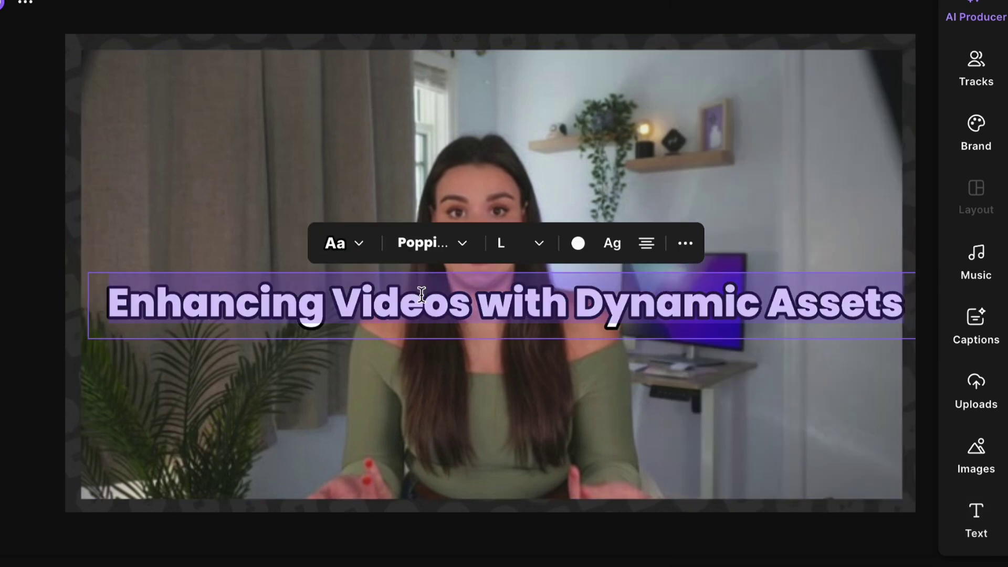
pyautogui.write('This is bori')
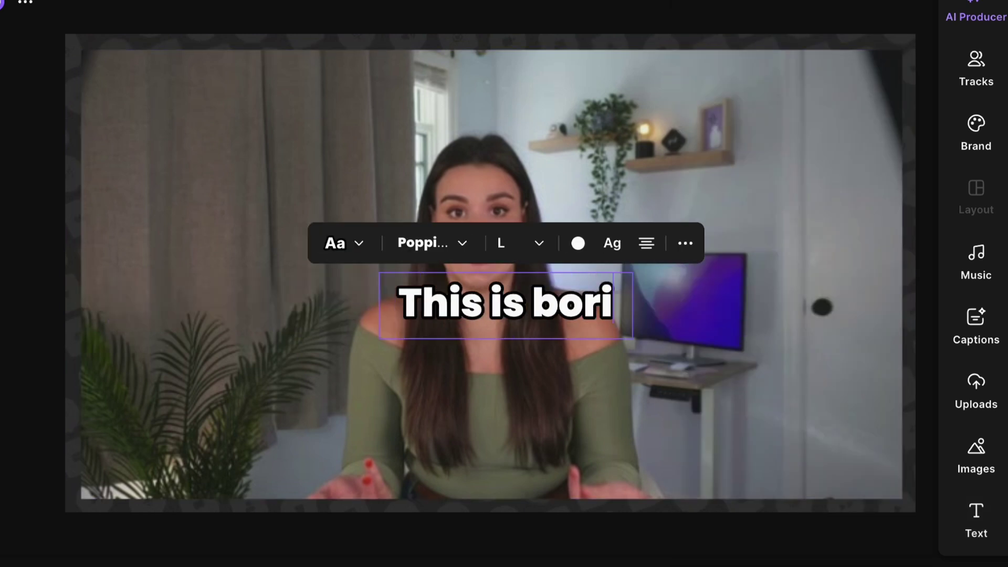
pyautogui.write('ng, right?')
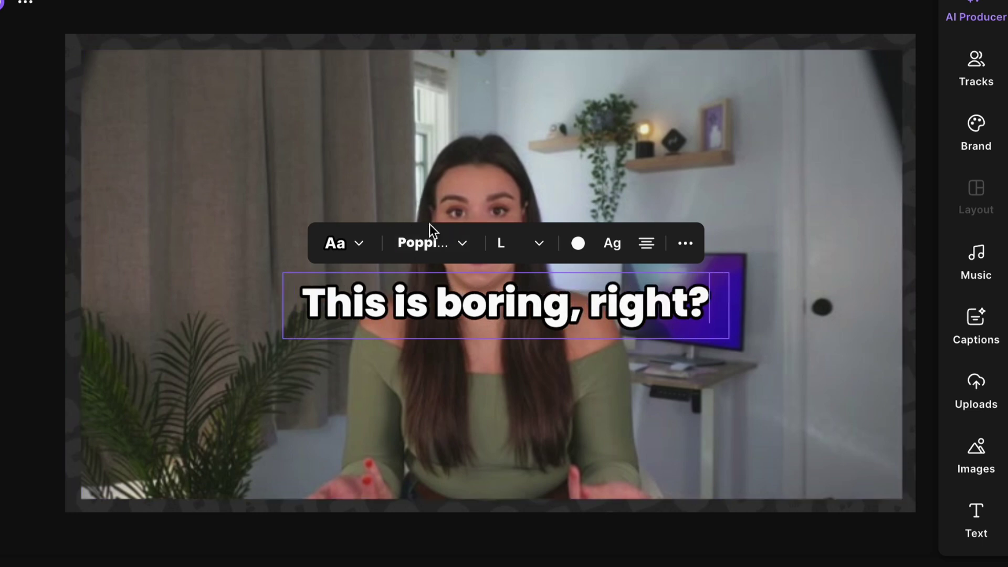
# Step: Style the callout in Poppins Bold with Shadow at size M, then replay from 01:12
pyautogui.click(426, 242)
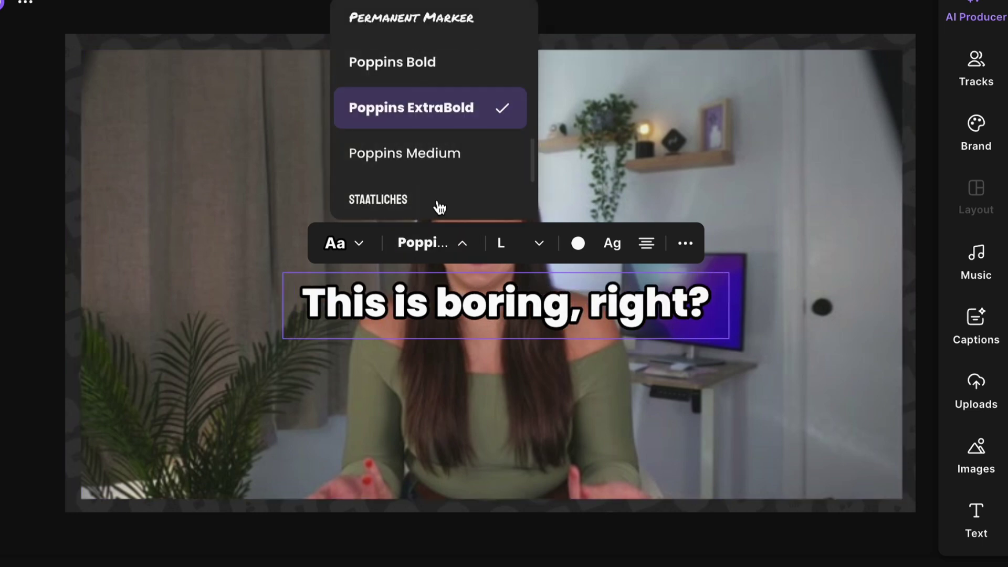
pyautogui.click(446, 74)
pyautogui.click(367, 247)
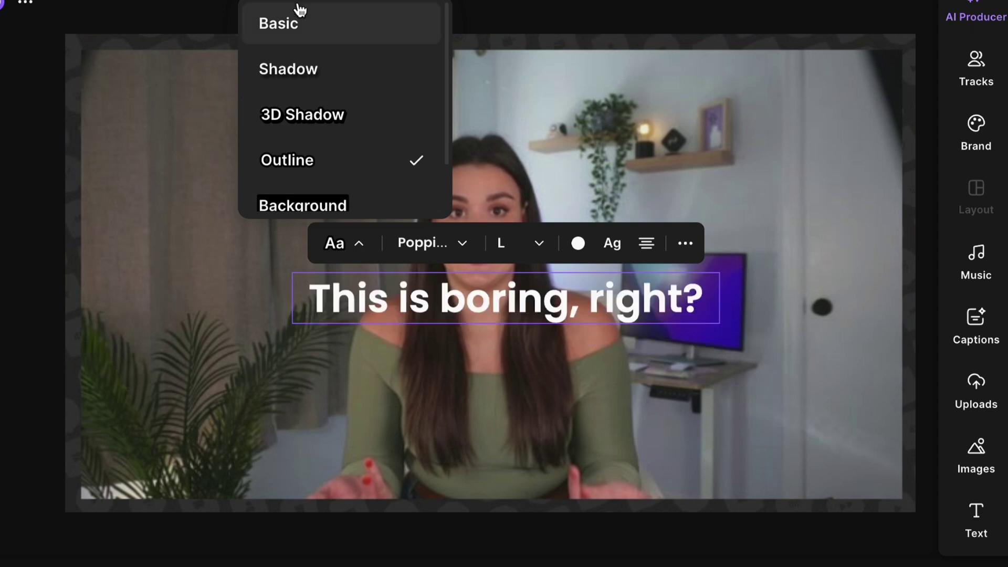
pyautogui.click(310, 73)
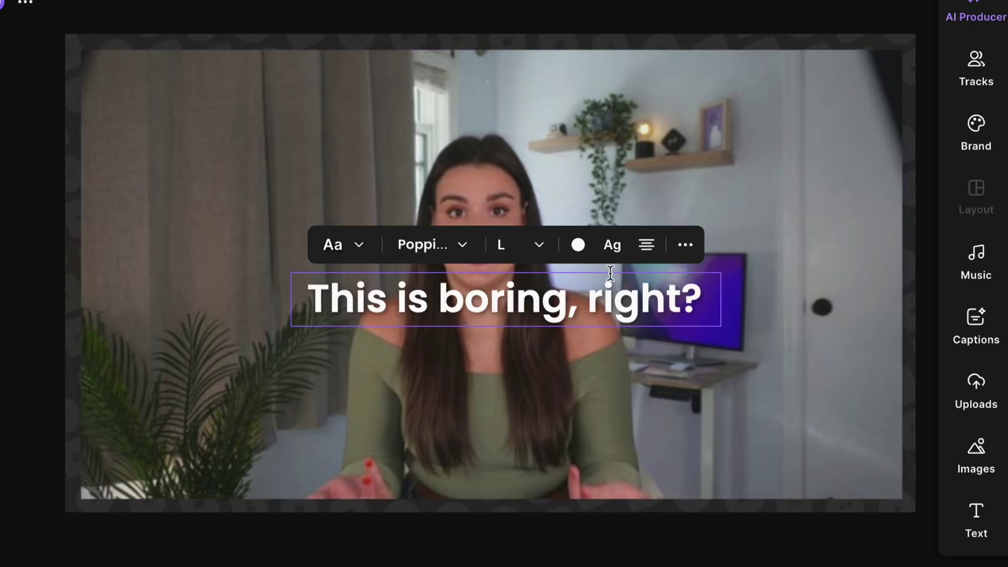
pyautogui.click(504, 110)
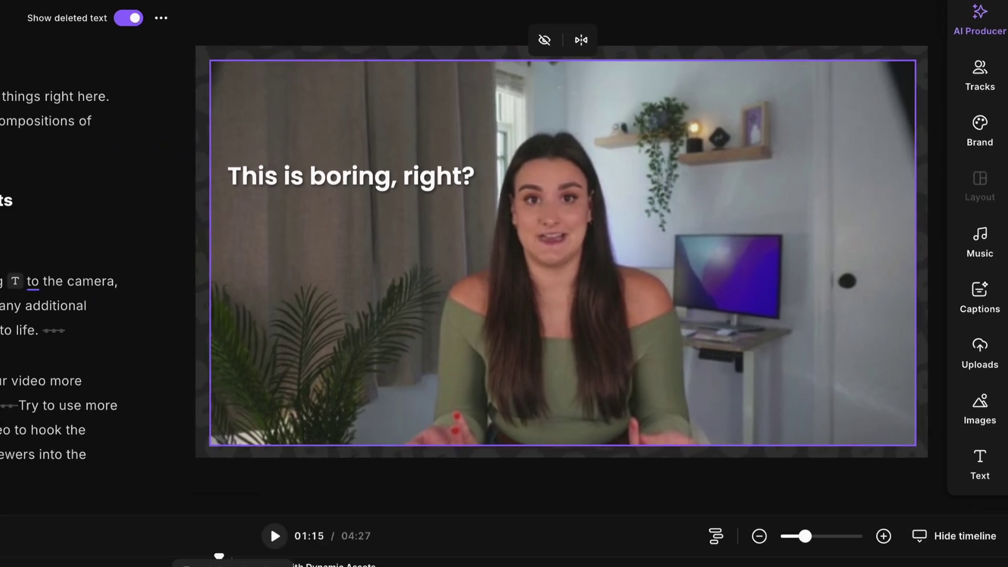
pyautogui.click(420, 467)
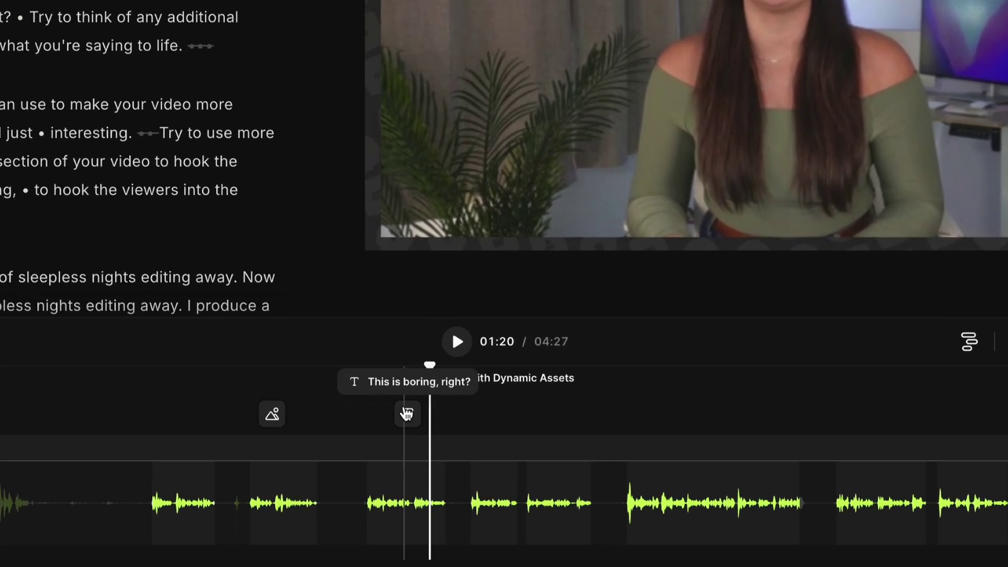
# Step: Trim the callout's timeline asset to last 4 seconds
pyautogui.click(408, 415)
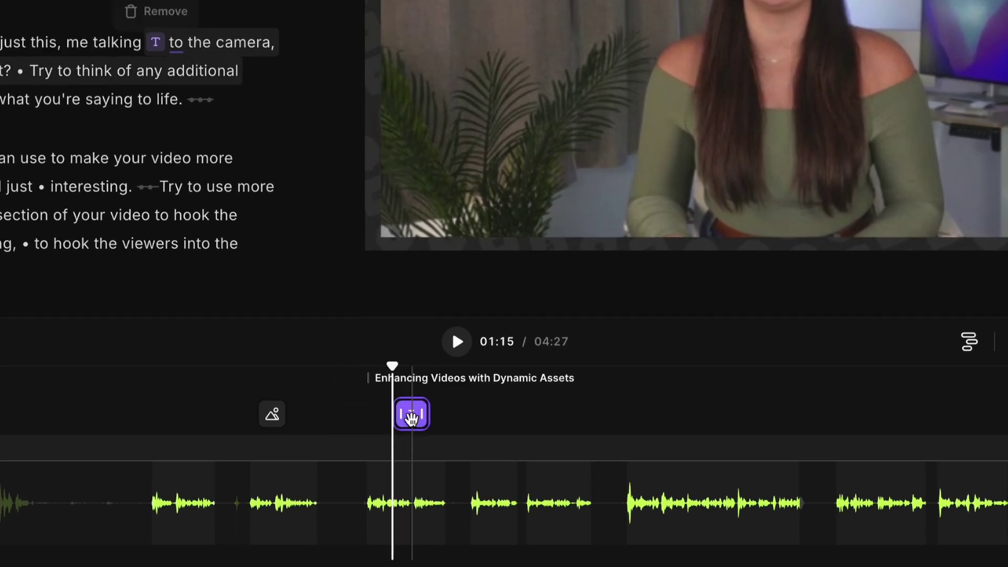
pyautogui.moveTo(425, 415); pyautogui.dragTo(410, 408)
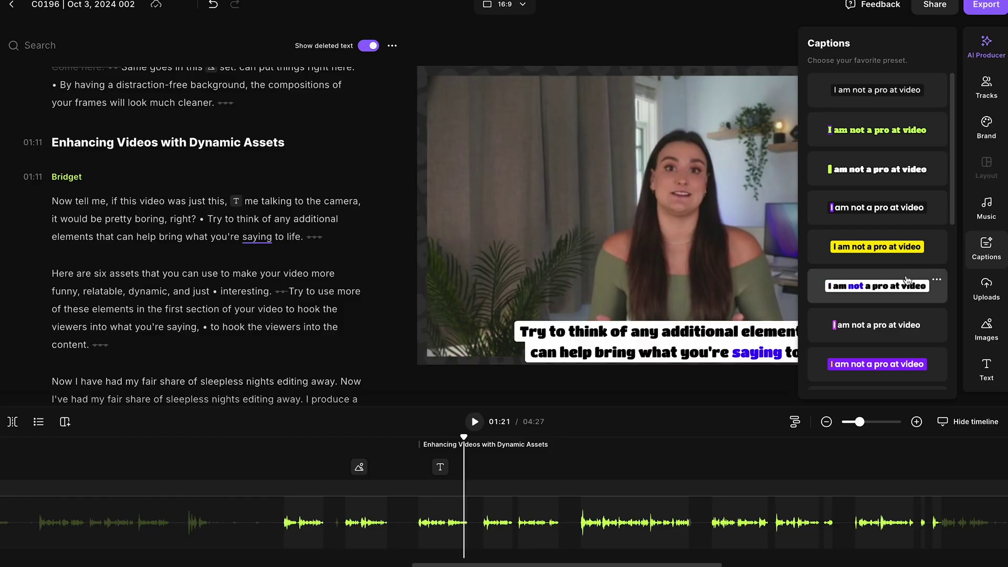
# Step: Apply the yellow caption preset with Shadow style, Poppins font and medium size
pyautogui.click(892, 251)
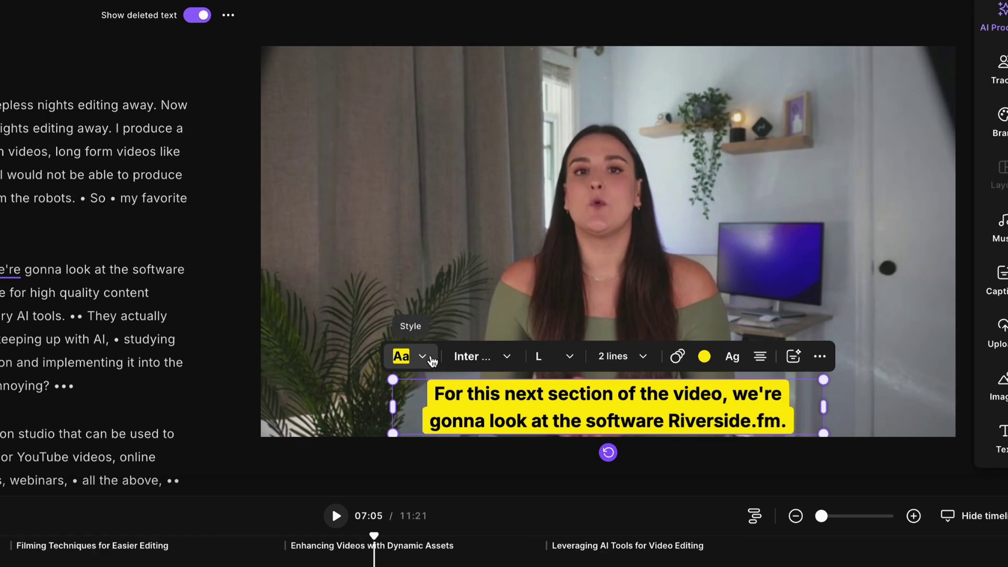
pyautogui.click(428, 356)
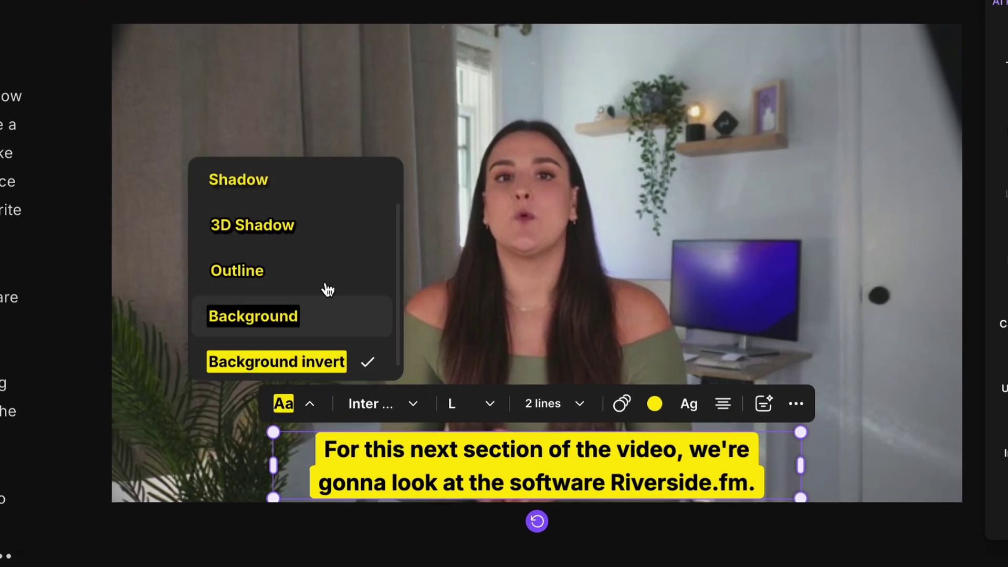
pyautogui.click(300, 188)
pyautogui.click(413, 406)
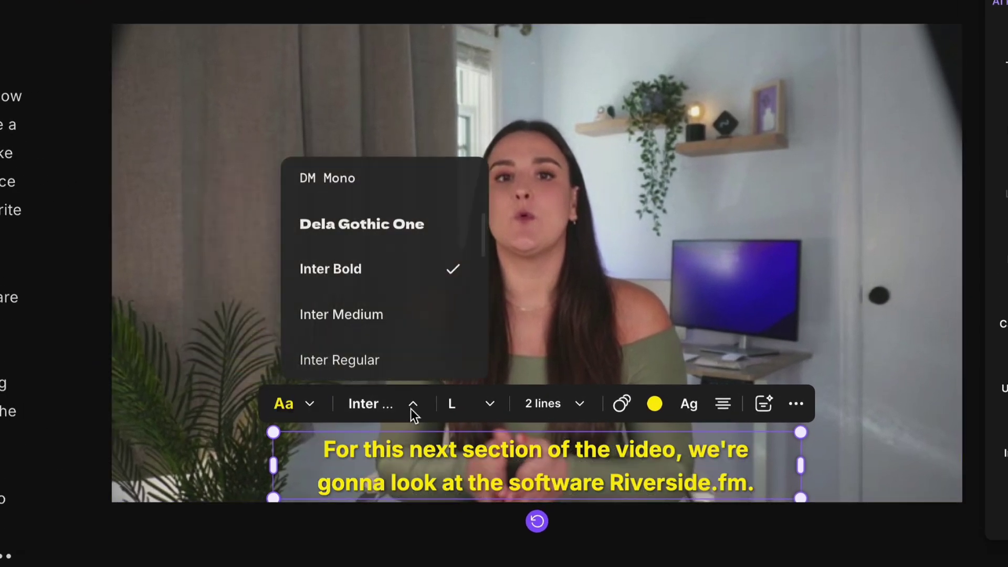
pyautogui.scroll(-4, 415, 306)
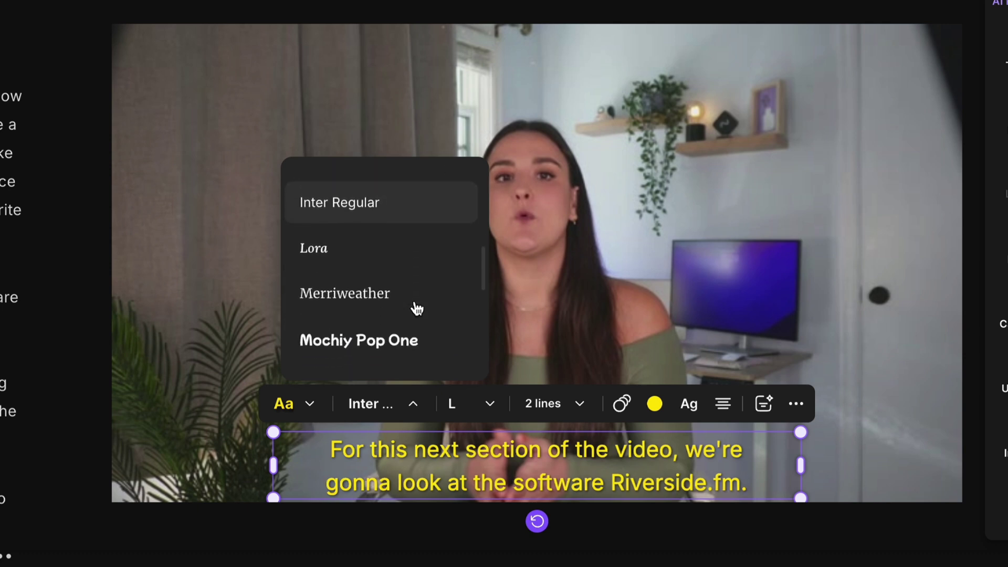
pyautogui.click(415, 325)
pyautogui.click(490, 404)
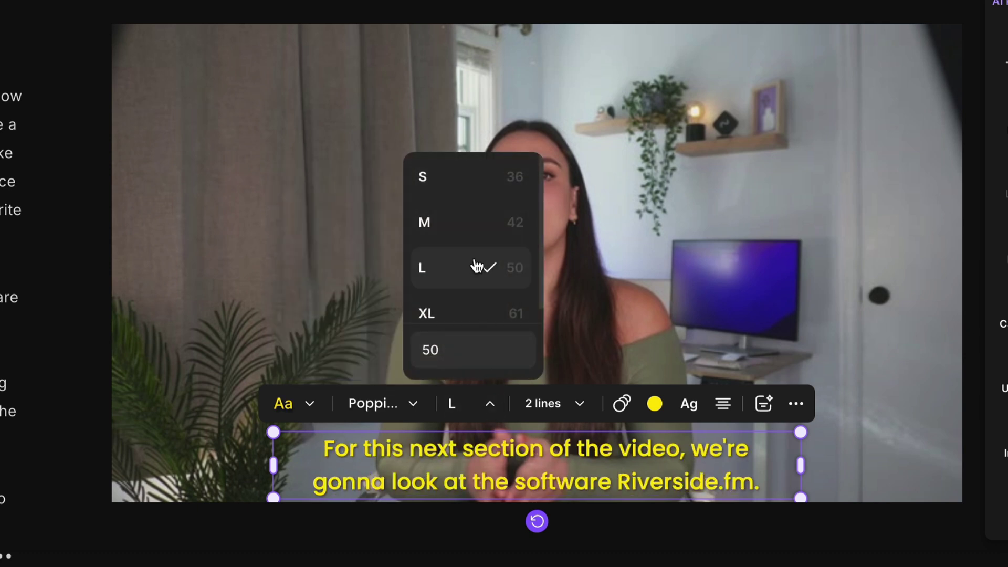
pyautogui.click(475, 223)
# Step: Set captions to a single line with Karaoke animation, leaving the colour unchanged
pyautogui.click(579, 404)
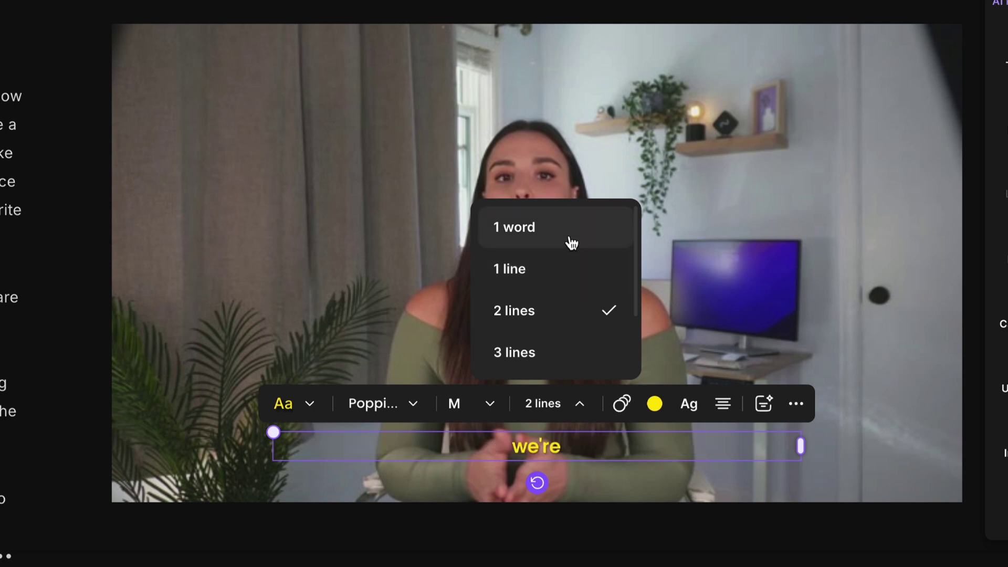
pyautogui.click(567, 283)
pyautogui.click(616, 404)
pyautogui.scroll(-1, 607, 342)
pyautogui.click(608, 342)
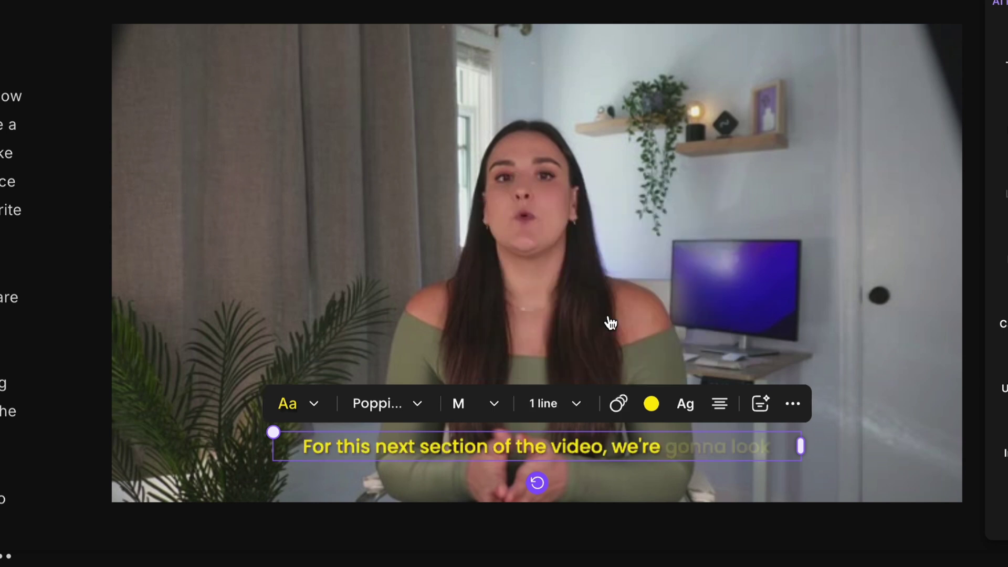
pyautogui.click(651, 403)
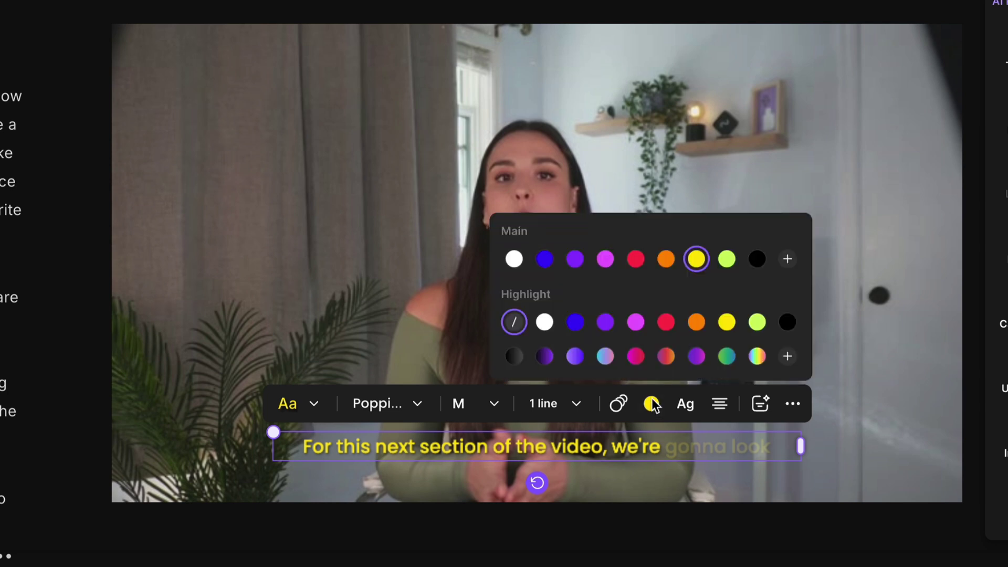
pyautogui.click(652, 403)
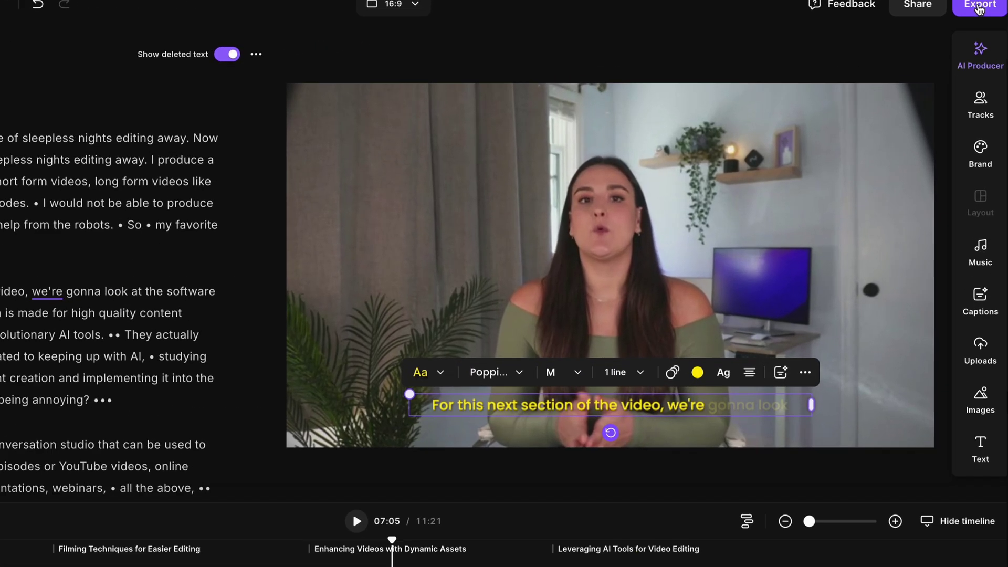
pyautogui.click(977, 5)
# Step: Export the edited video at 2160p 4K quality
pyautogui.click(974, 167)
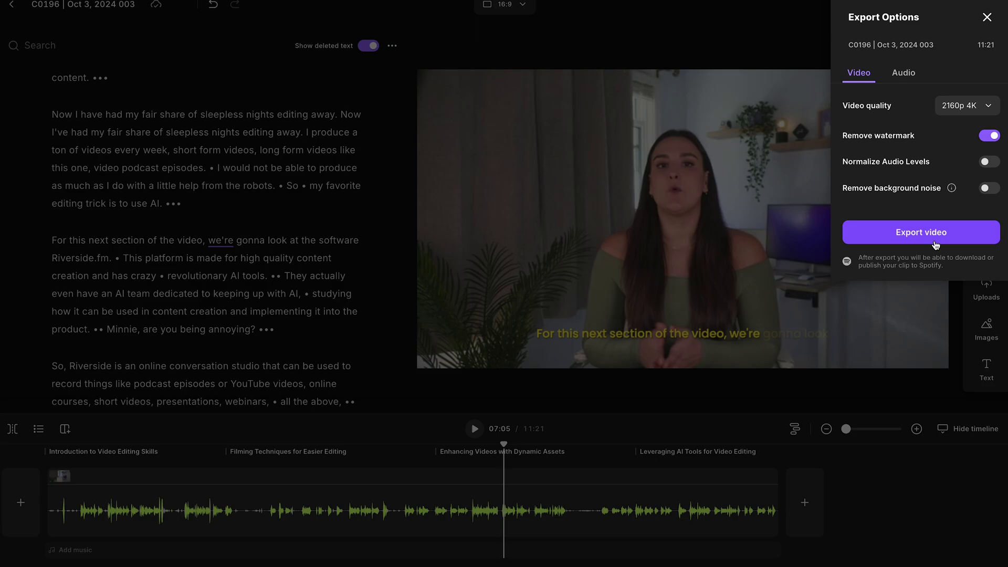
pyautogui.click(936, 244)
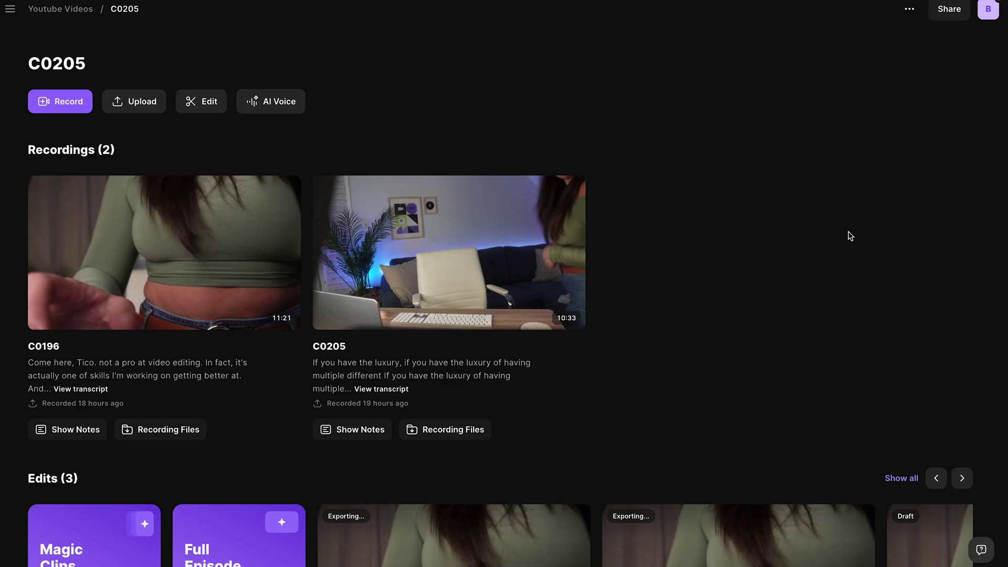
# Step: Open the finished C0196 export's Preview and share page
pyautogui.scroll(-3, 849, 235)
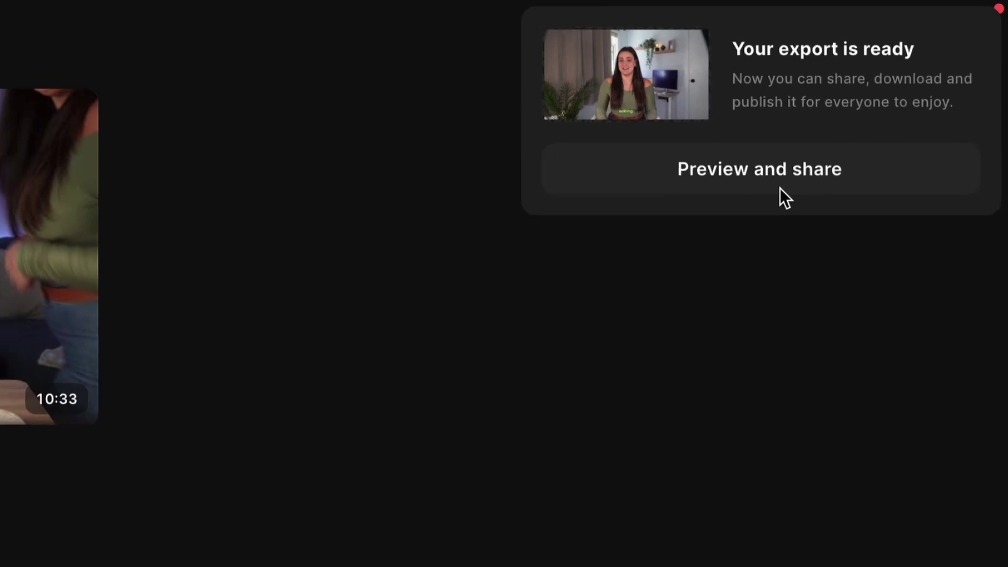
pyautogui.click(900, 78)
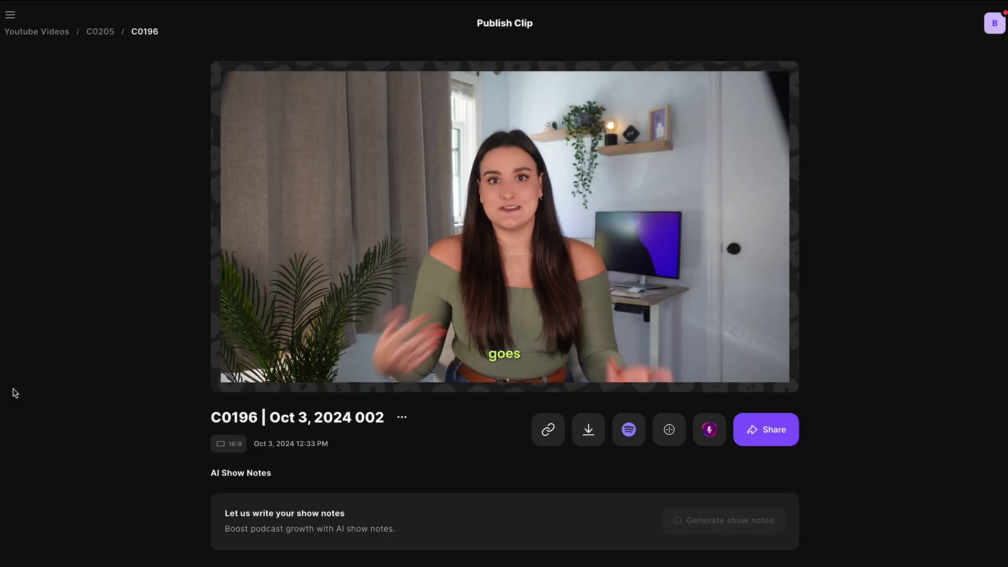